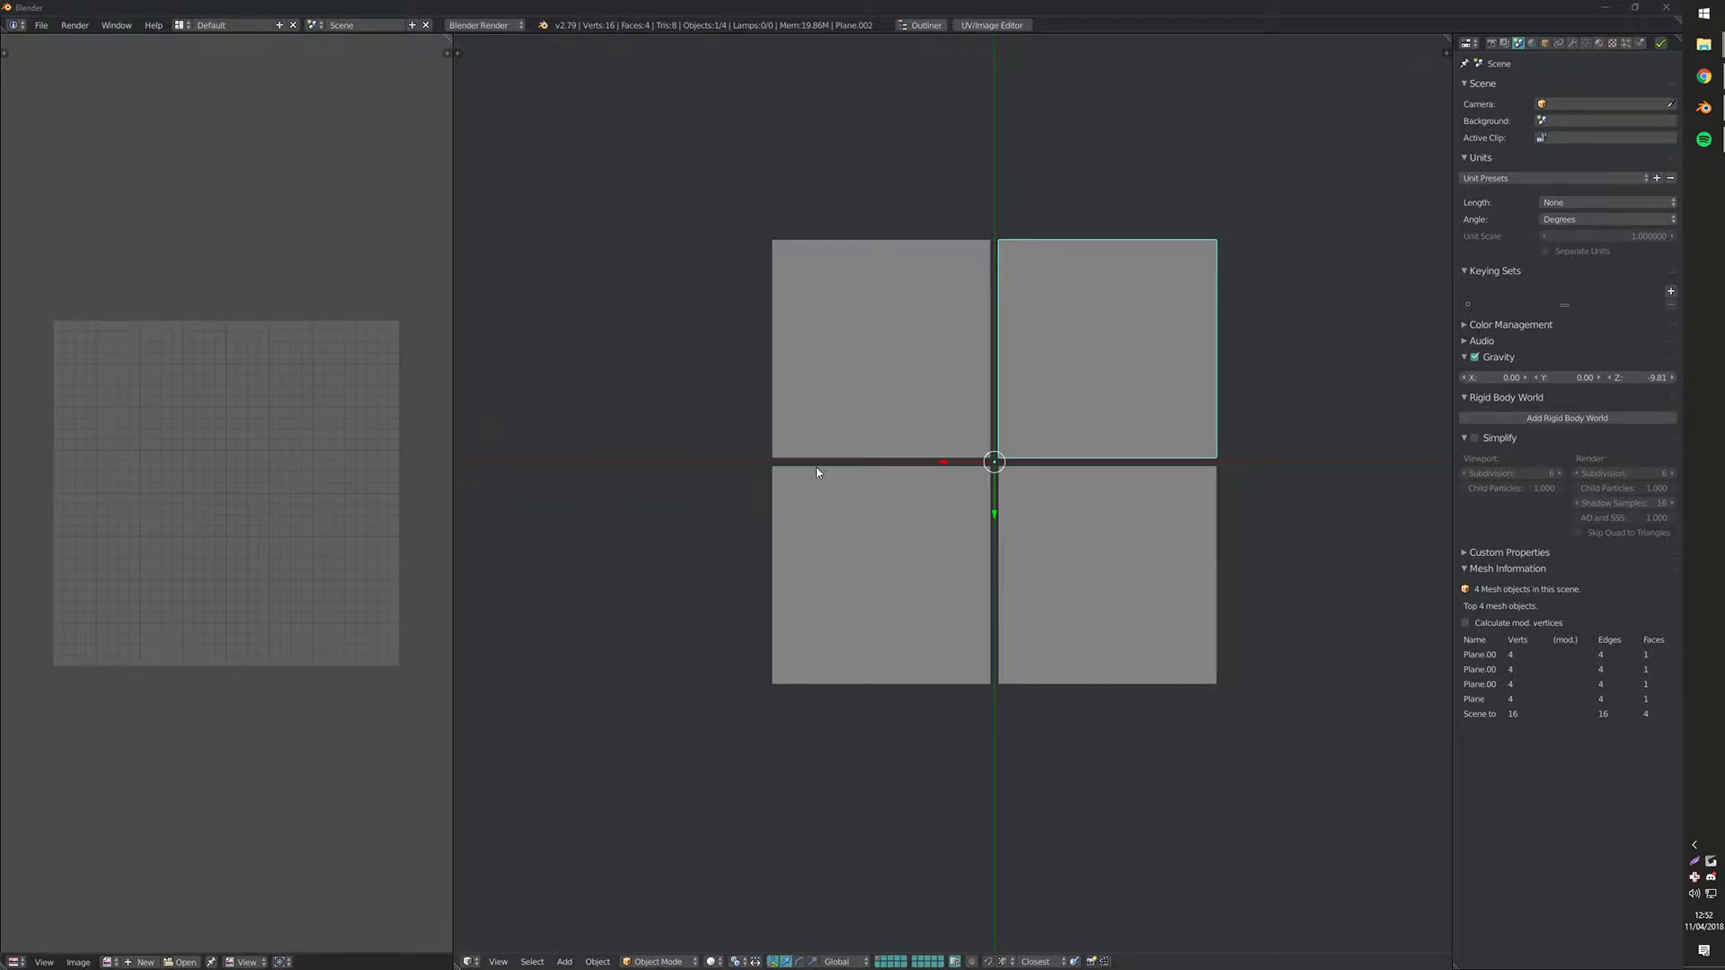
Select the bottom-left plane, try a move and cancel it, then return to top view.
right_click(1089, 489)
right_click_drag(938, 505, 924, 417)
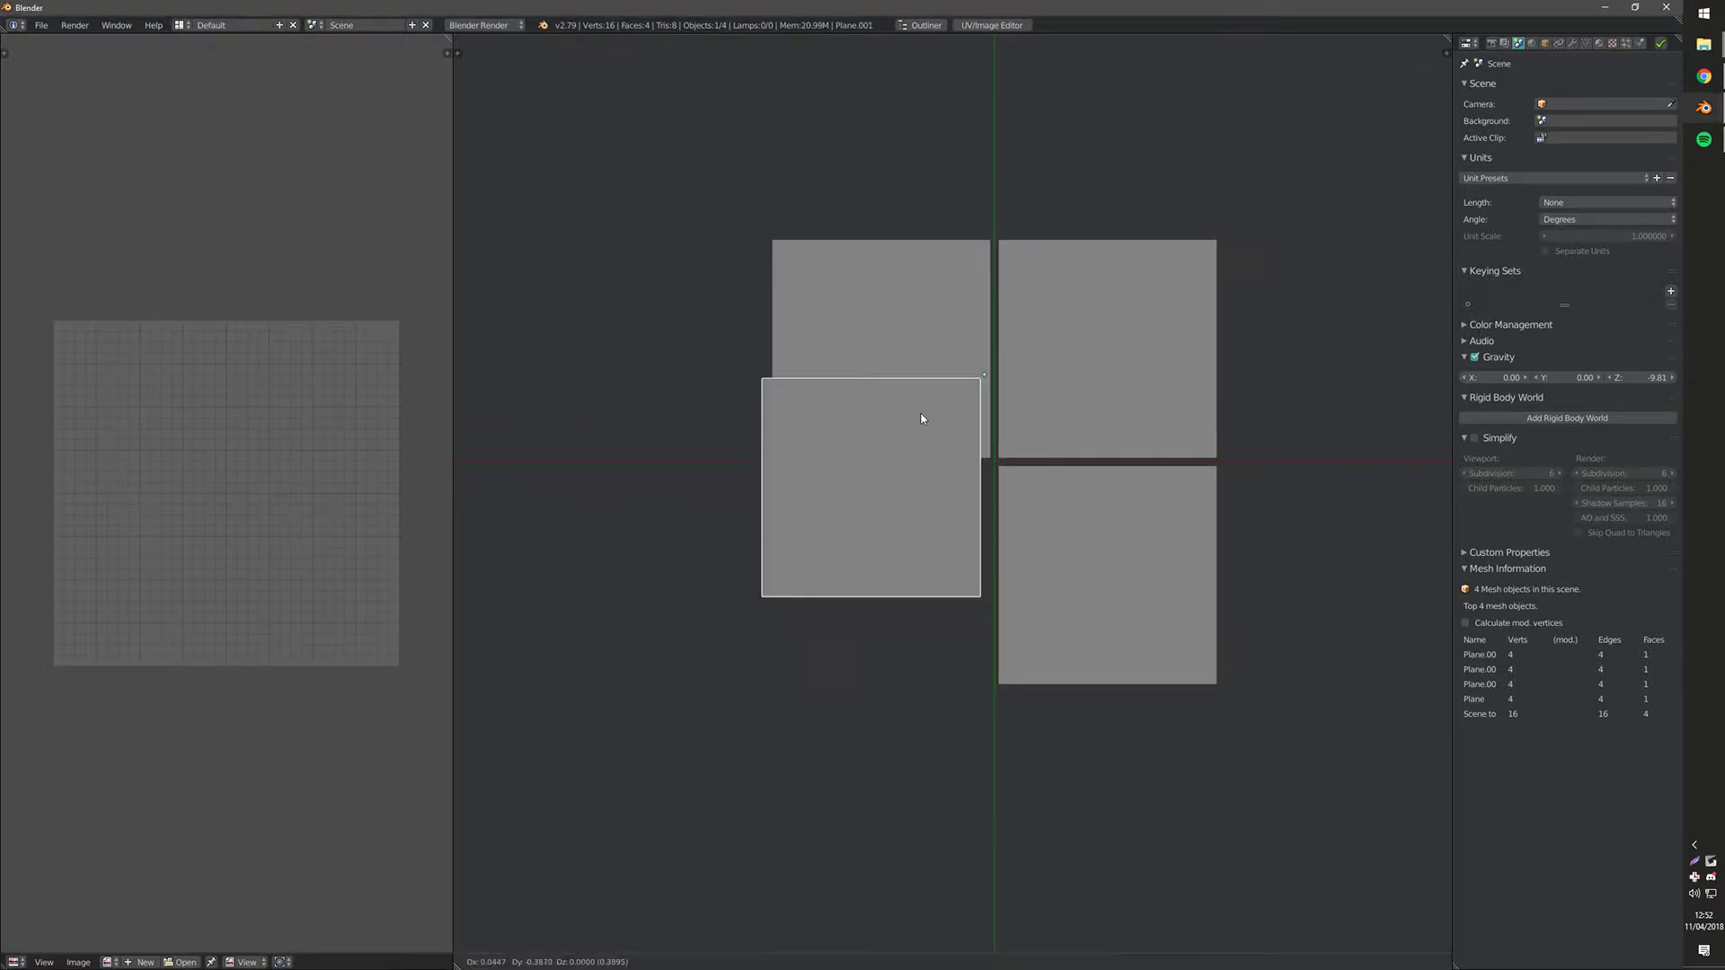
right_click(923, 400)
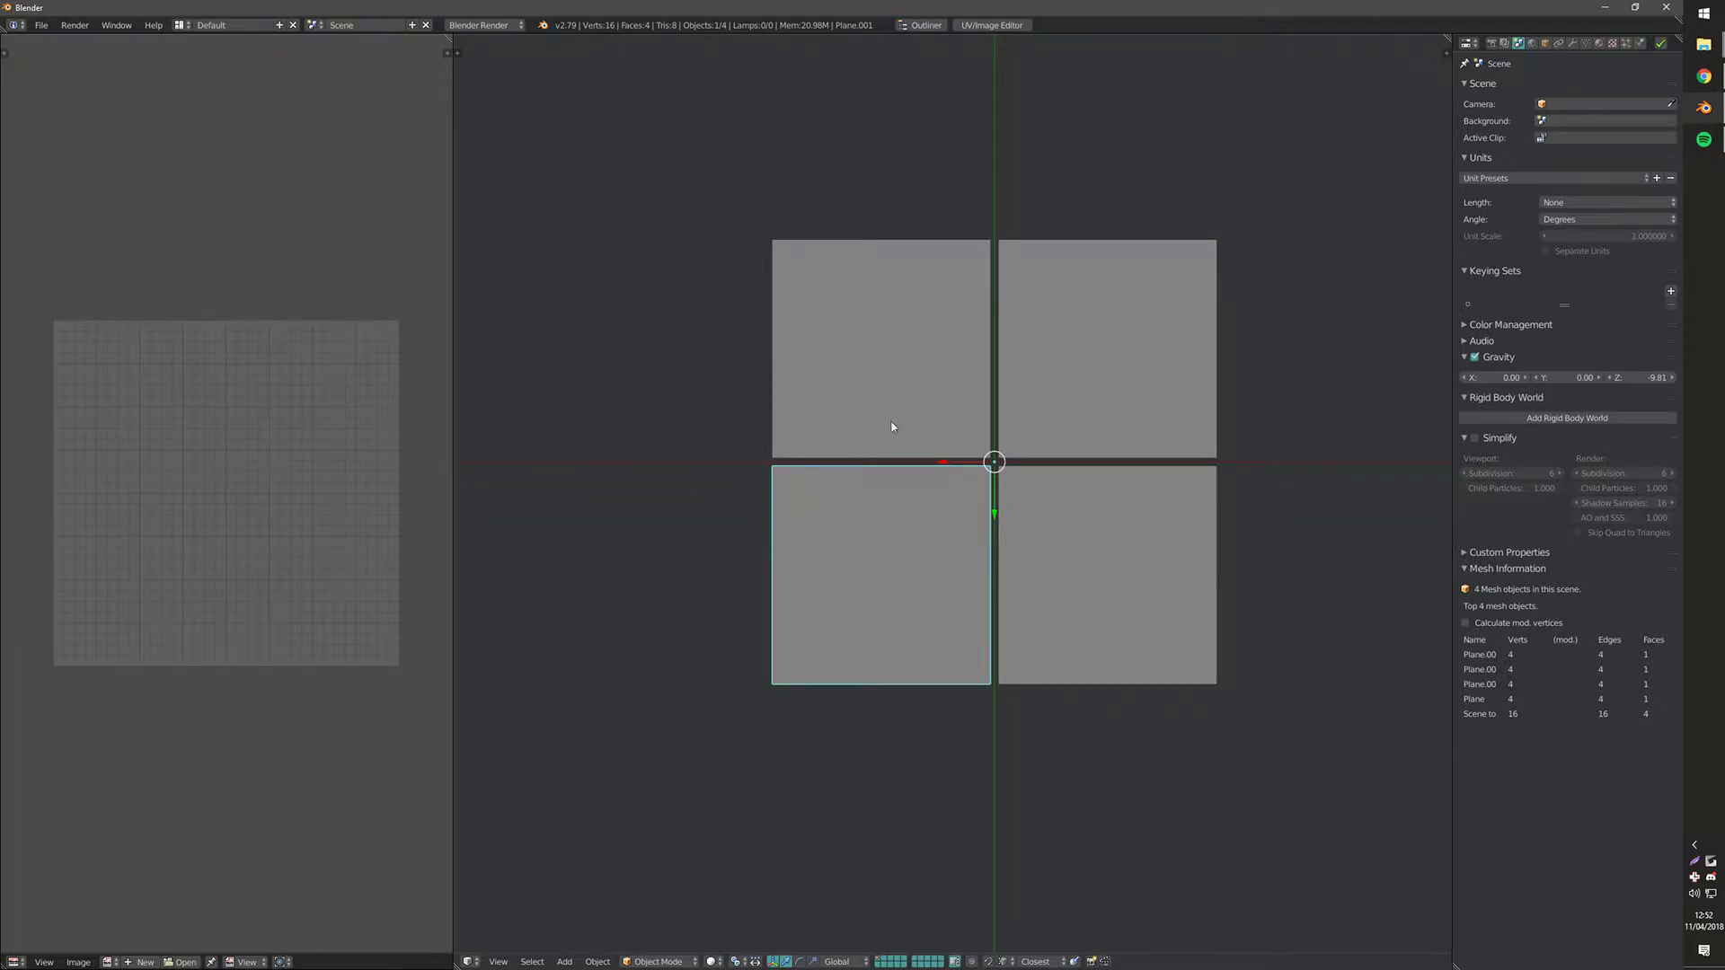
middle_click_drag(908, 442, 915, 466)
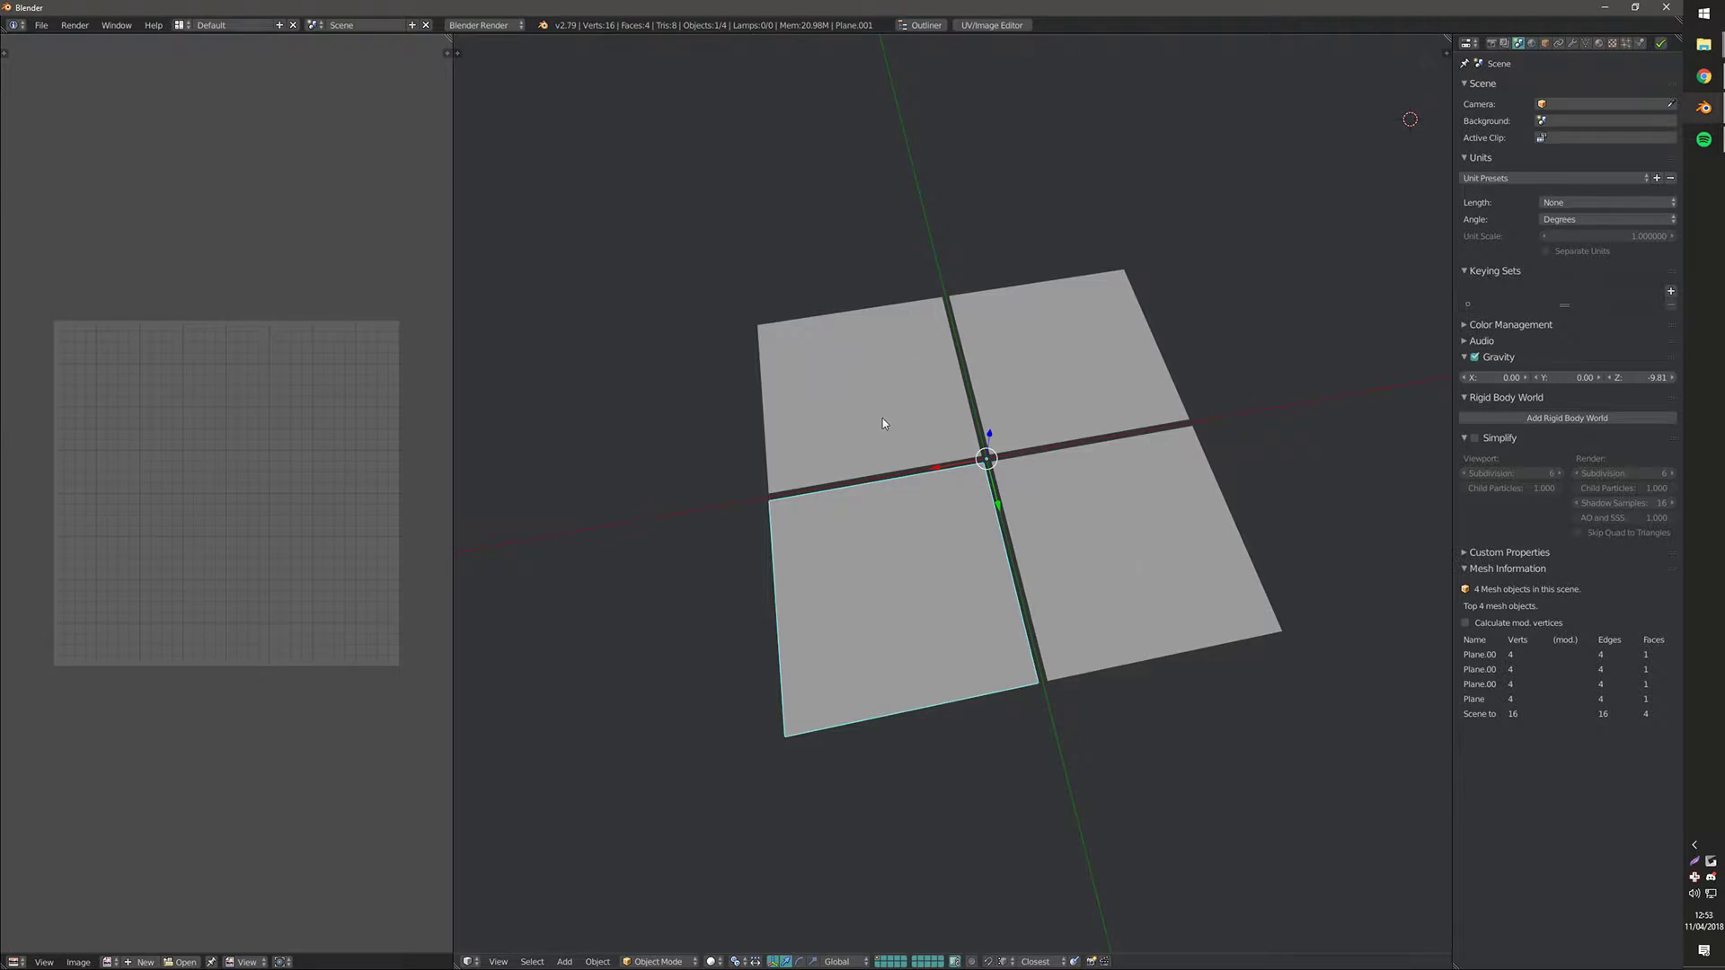
key("KP_7")
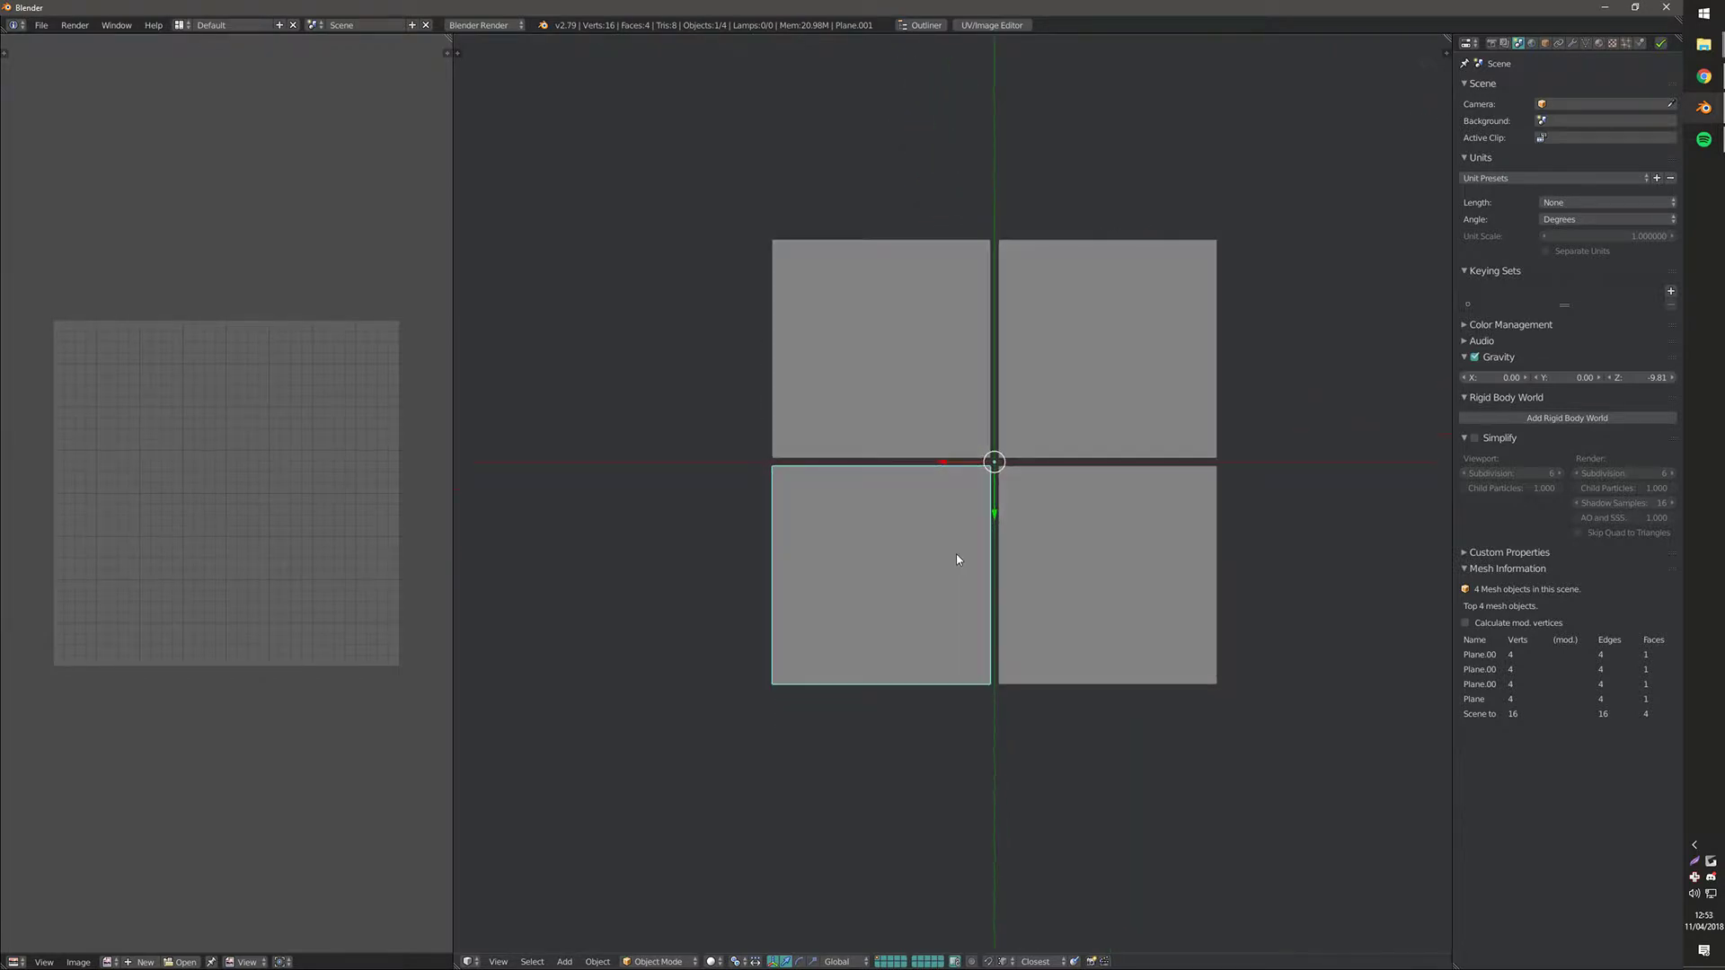
View the UVs of the top-left, top-right, bottom-left and bottom-right planes in Edit Mode.
right_click(906, 396)
key("Tab")
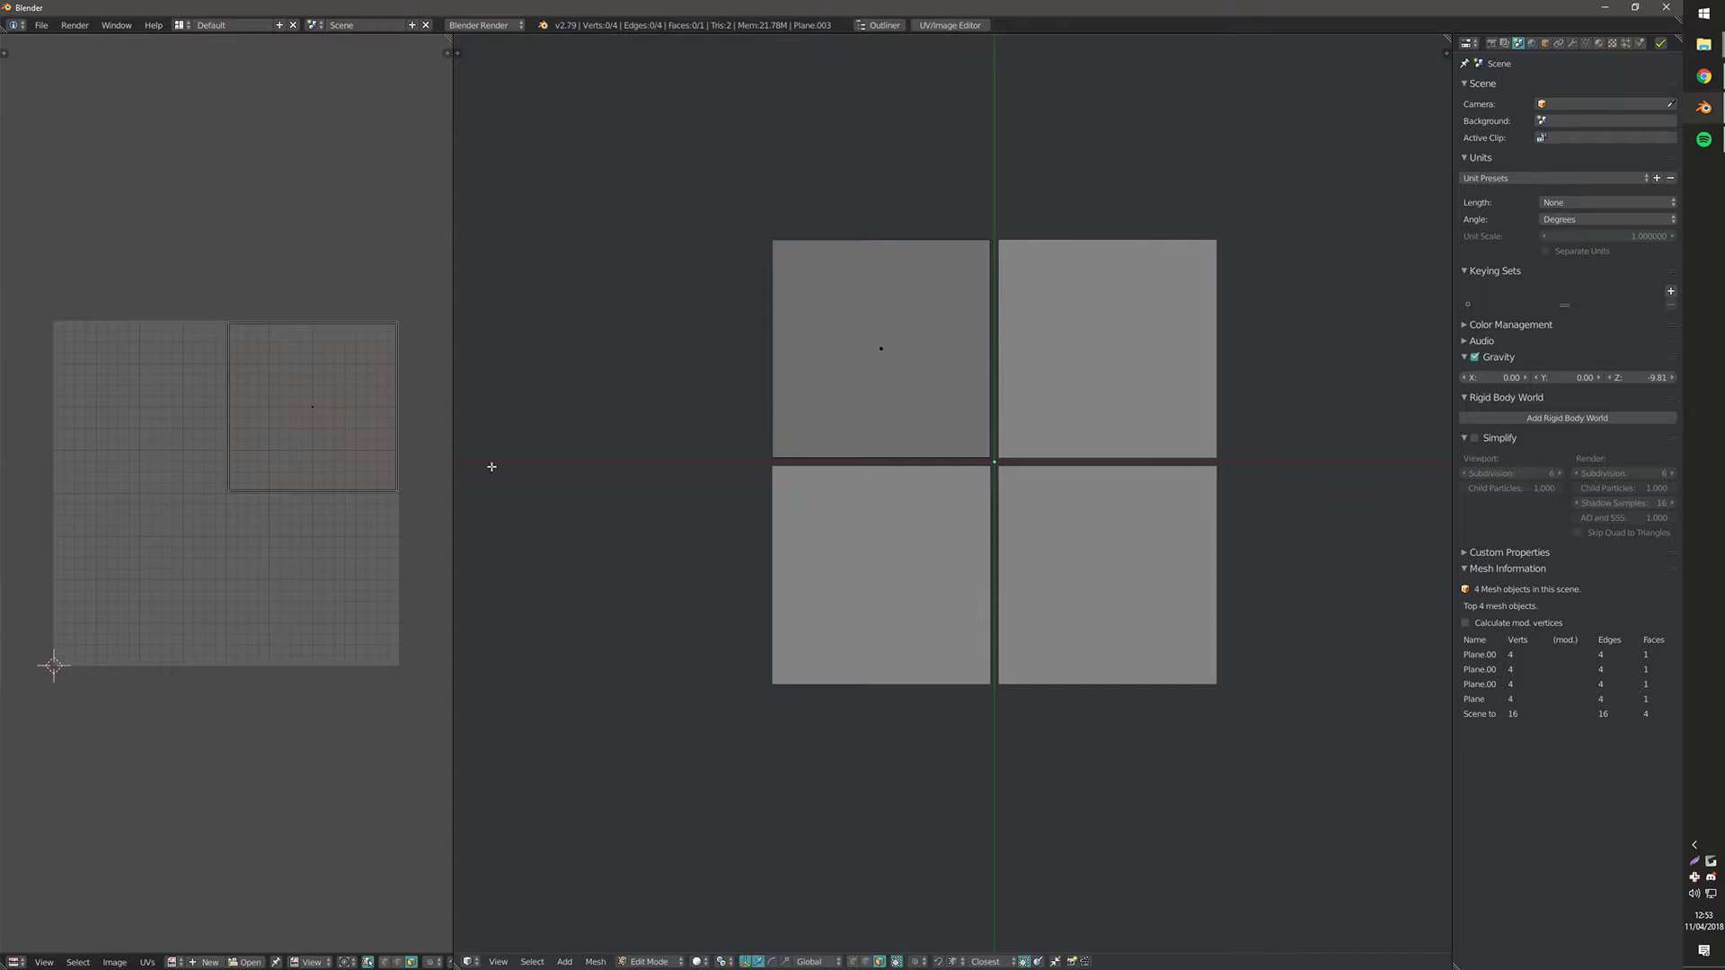
key("Tab")
right_click(1059, 354)
key("Tab")
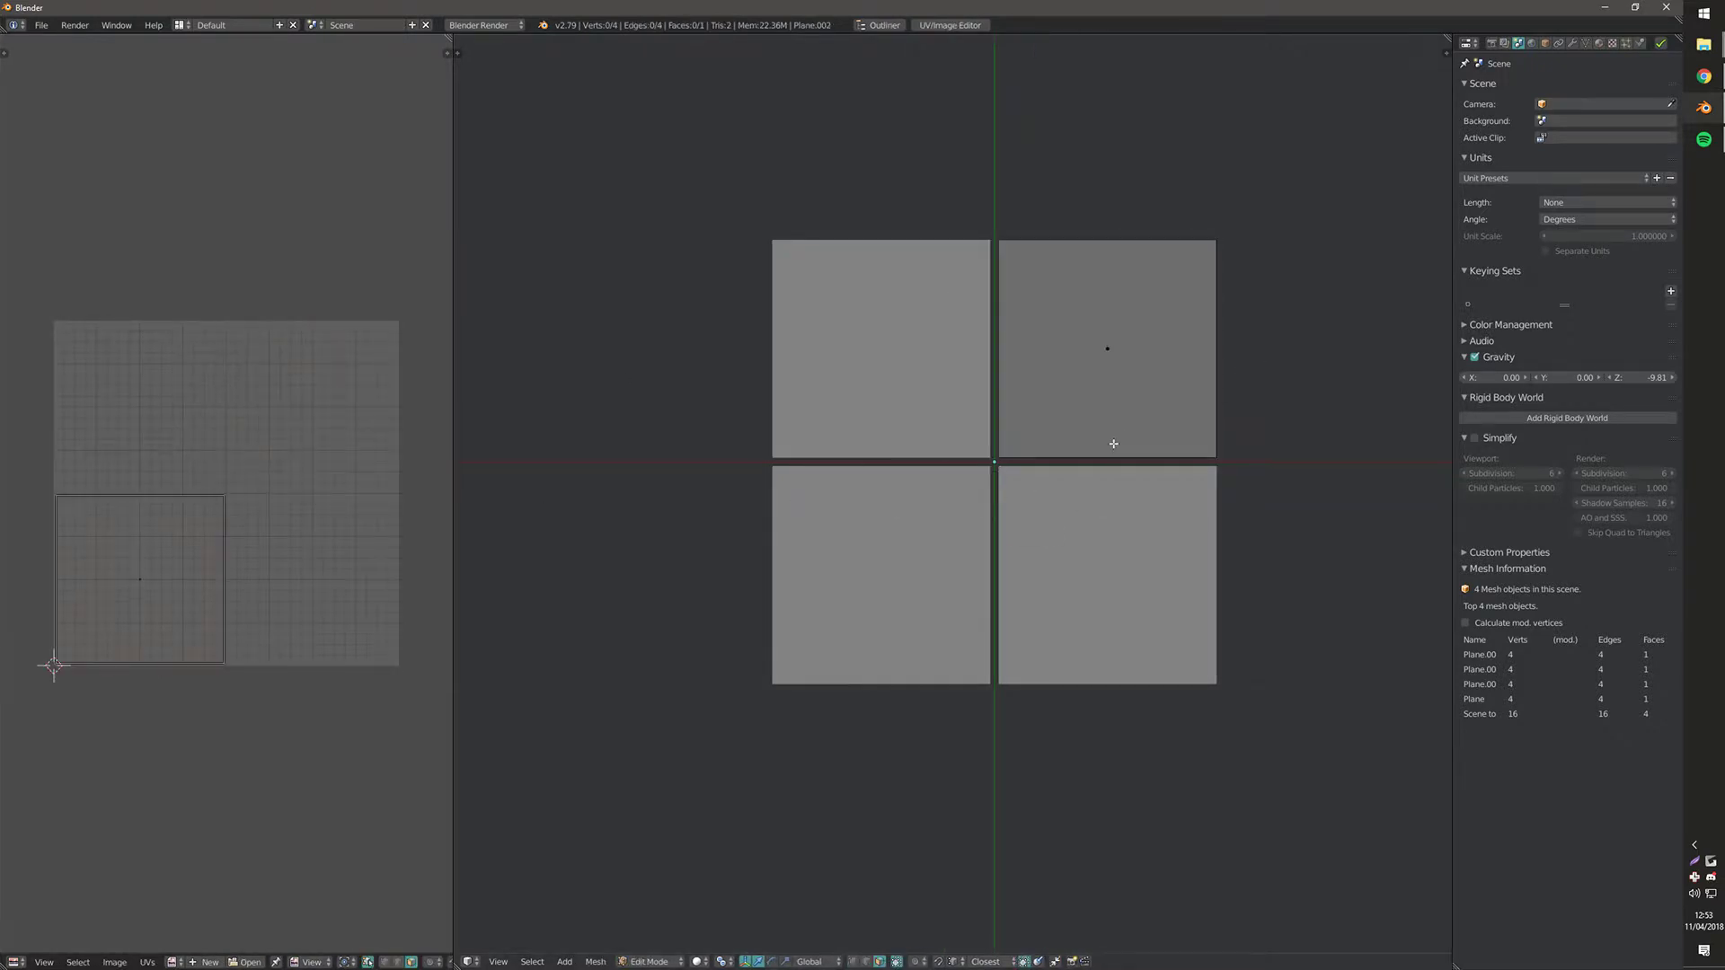
key("Tab")
right_click(870, 533)
key("Tab")
key("Tab")
right_click(1090, 548)
key("Tab")
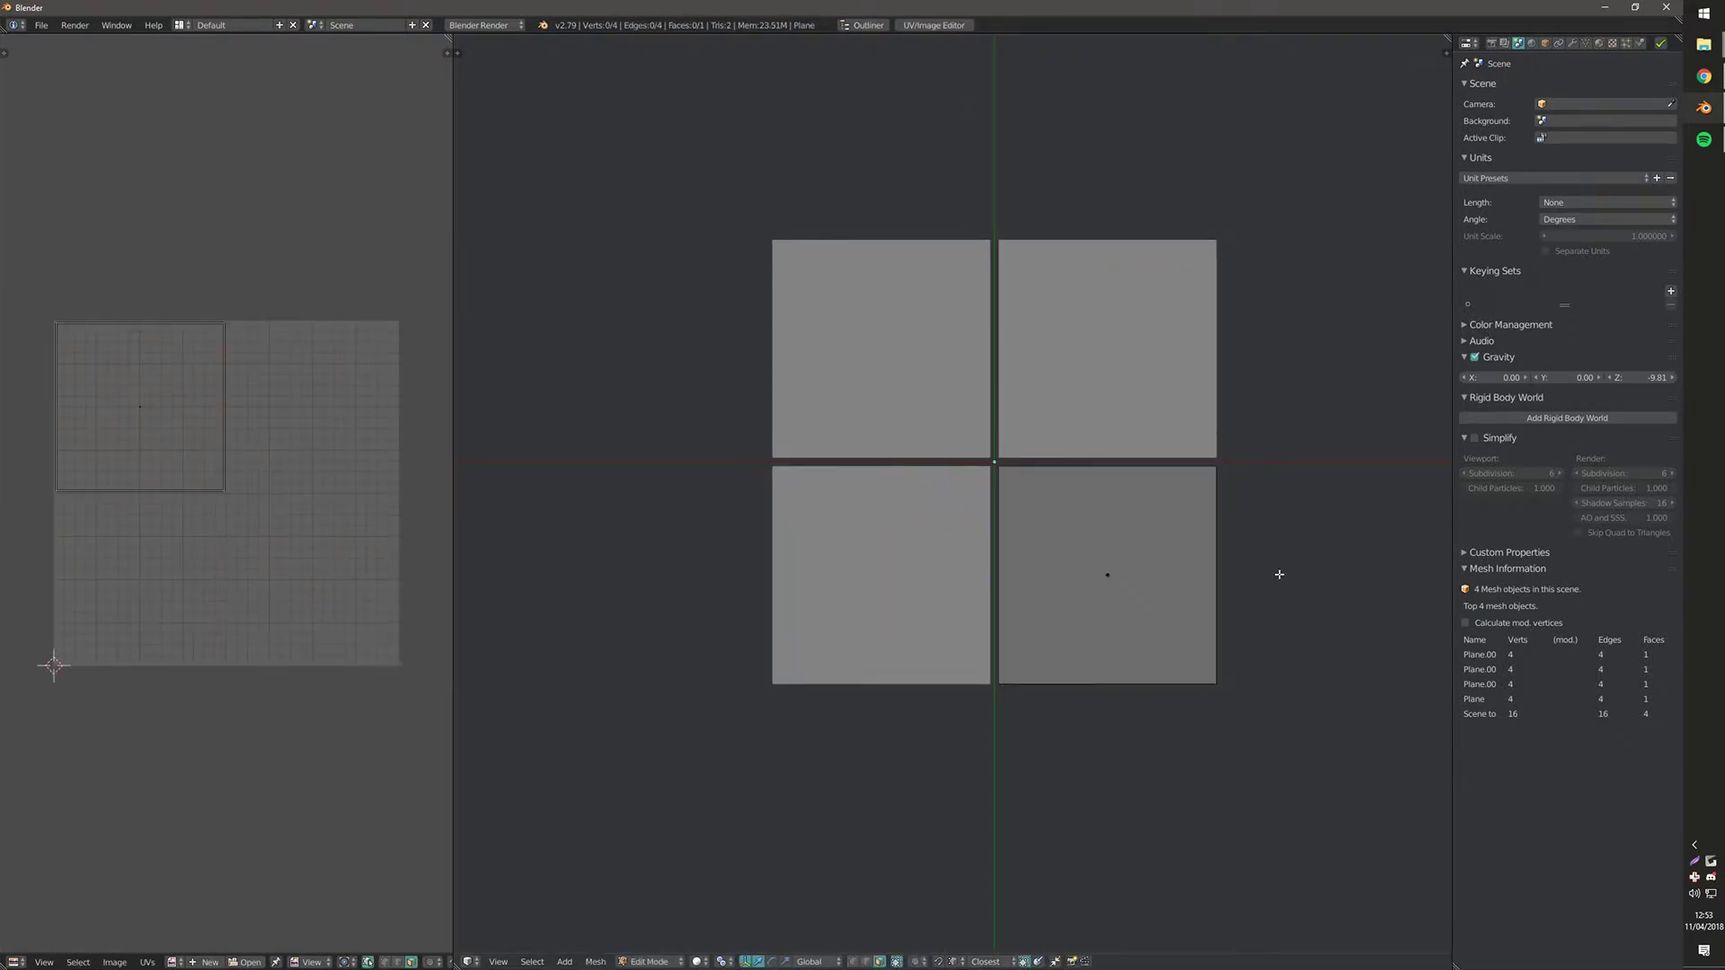
key("Tab")
Orbit to a tilted view and add all four planes to the selection.
middle_click_drag(939, 513, 961, 469)
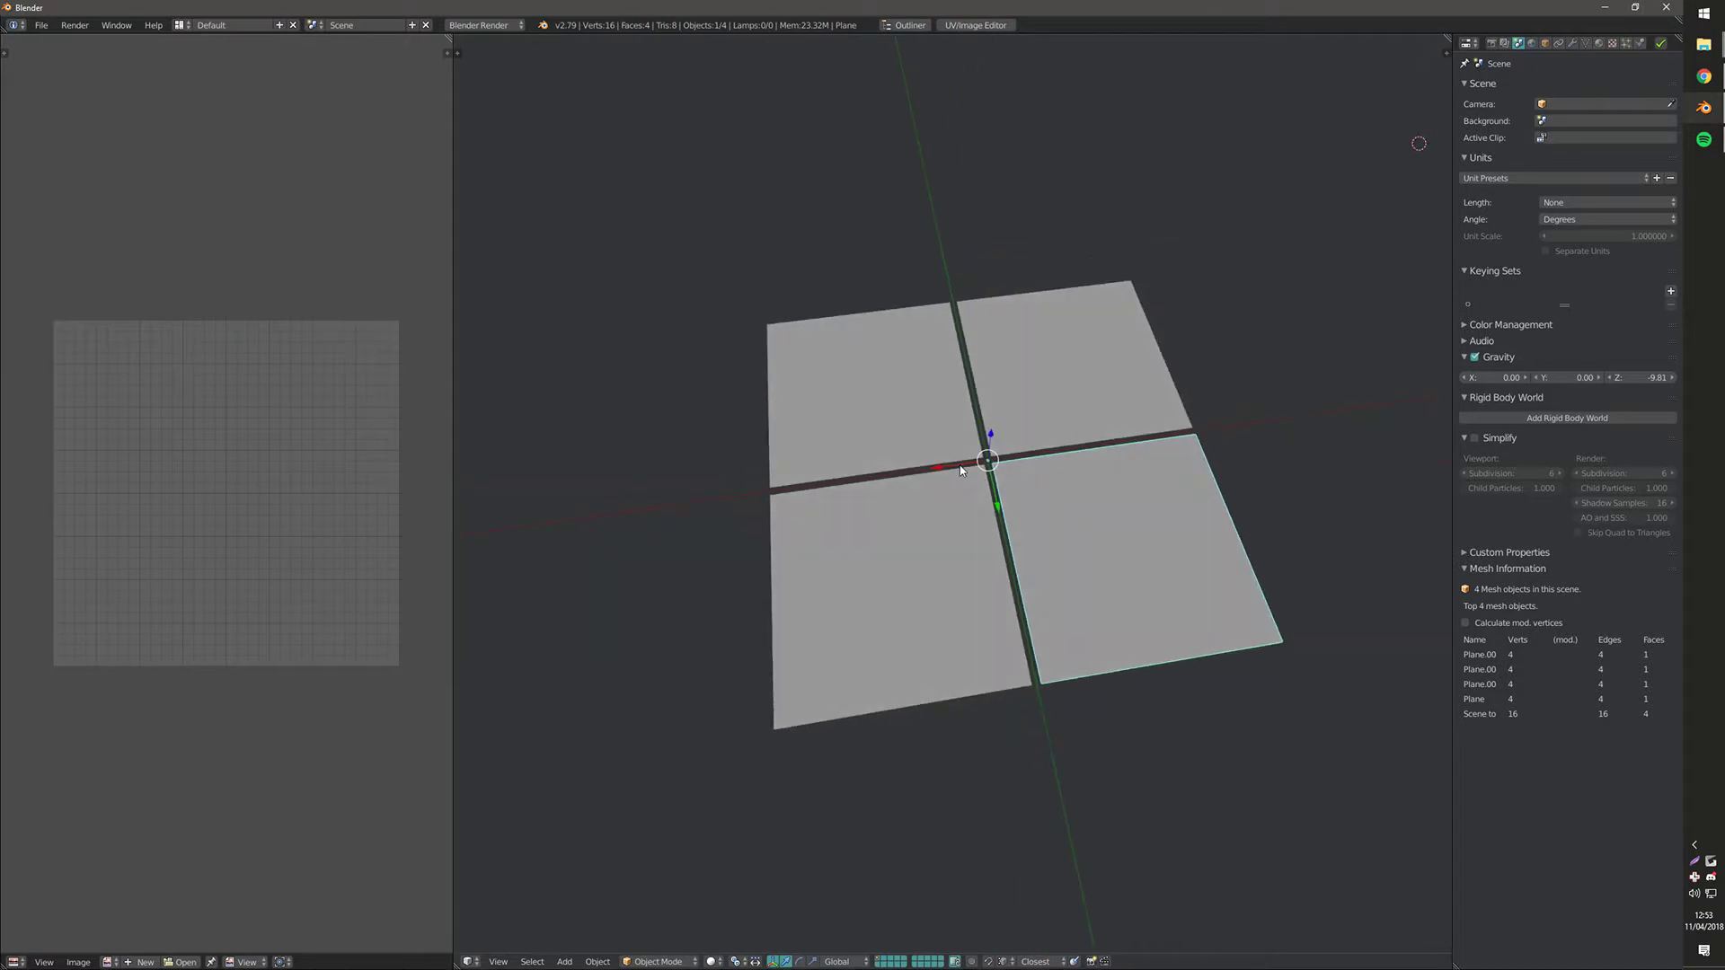
right_click(1070, 420, "shift")
right_click(867, 381, "shift")
right_click(888, 528, "shift")
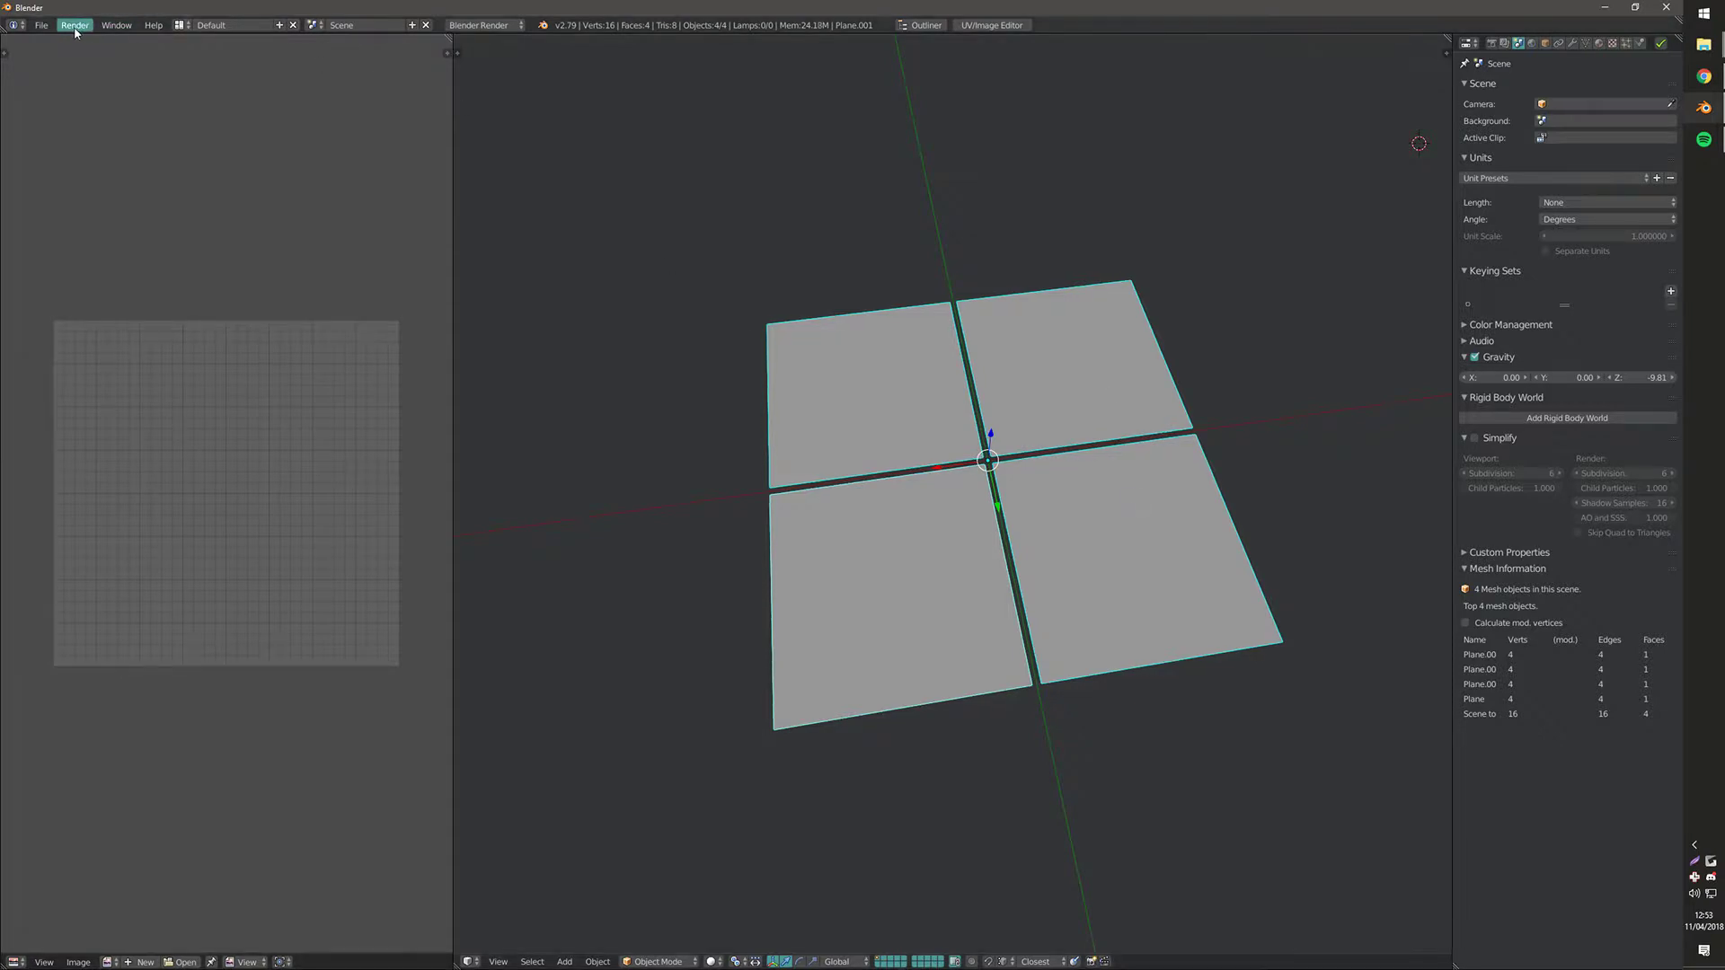
Choose Wavefront (.obj) from the File menu's export formats.
left_click(44, 26)
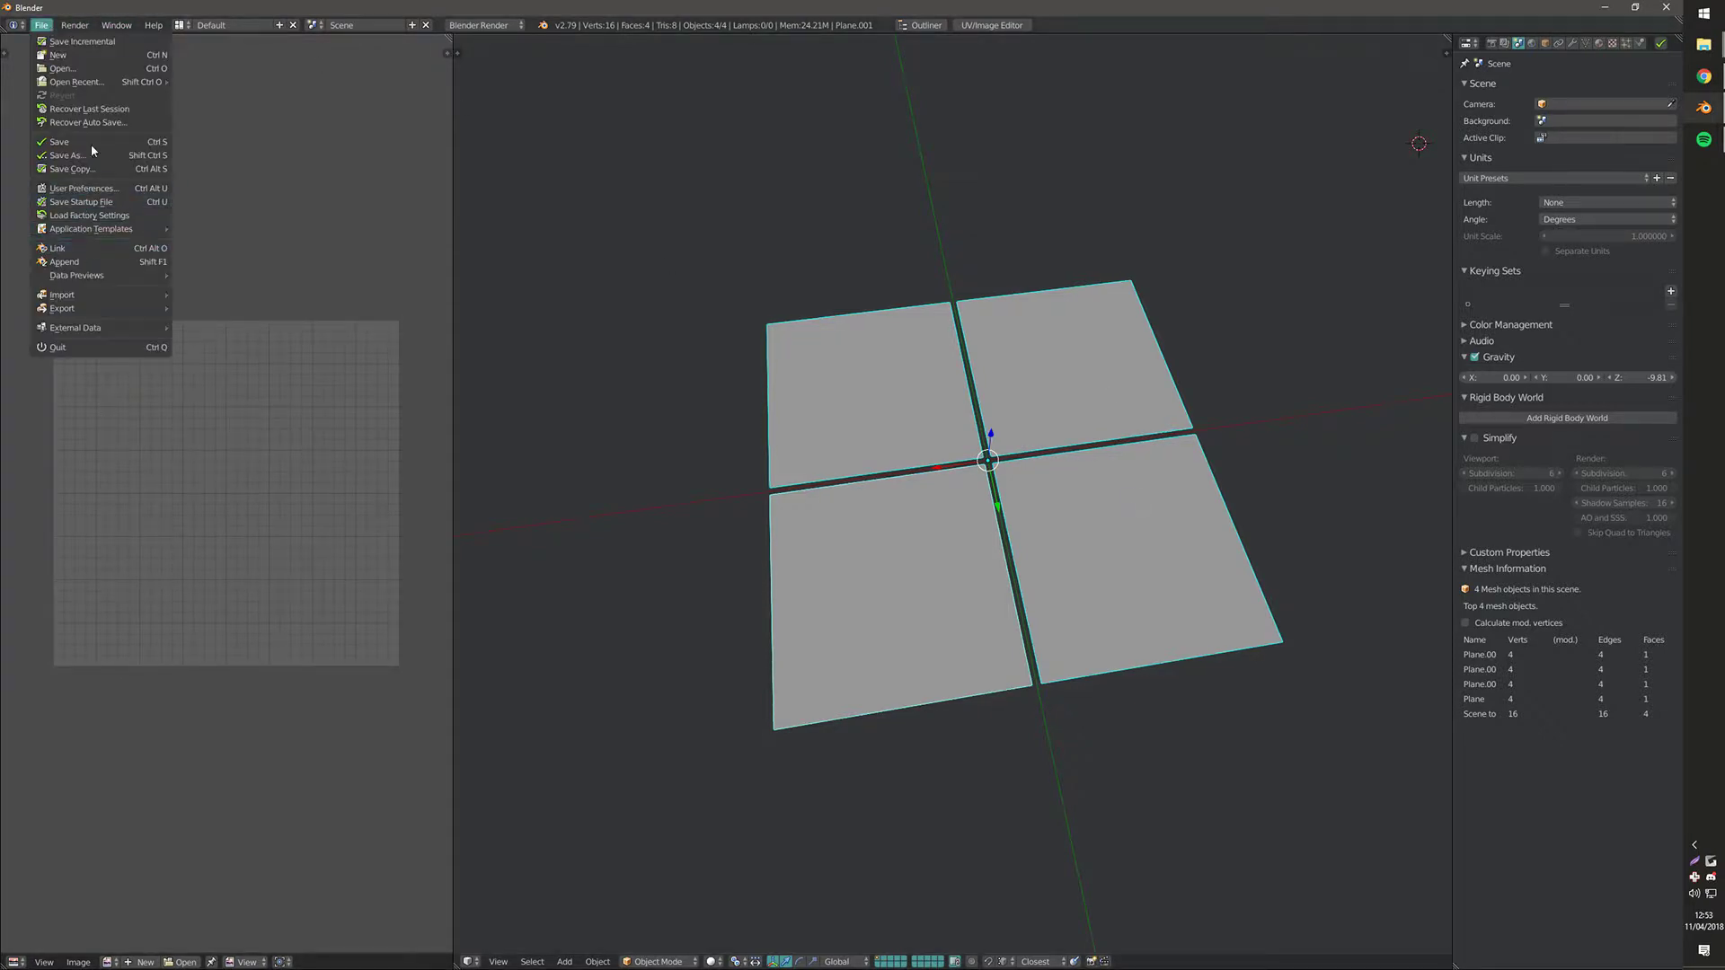
mouse_move(63, 308)
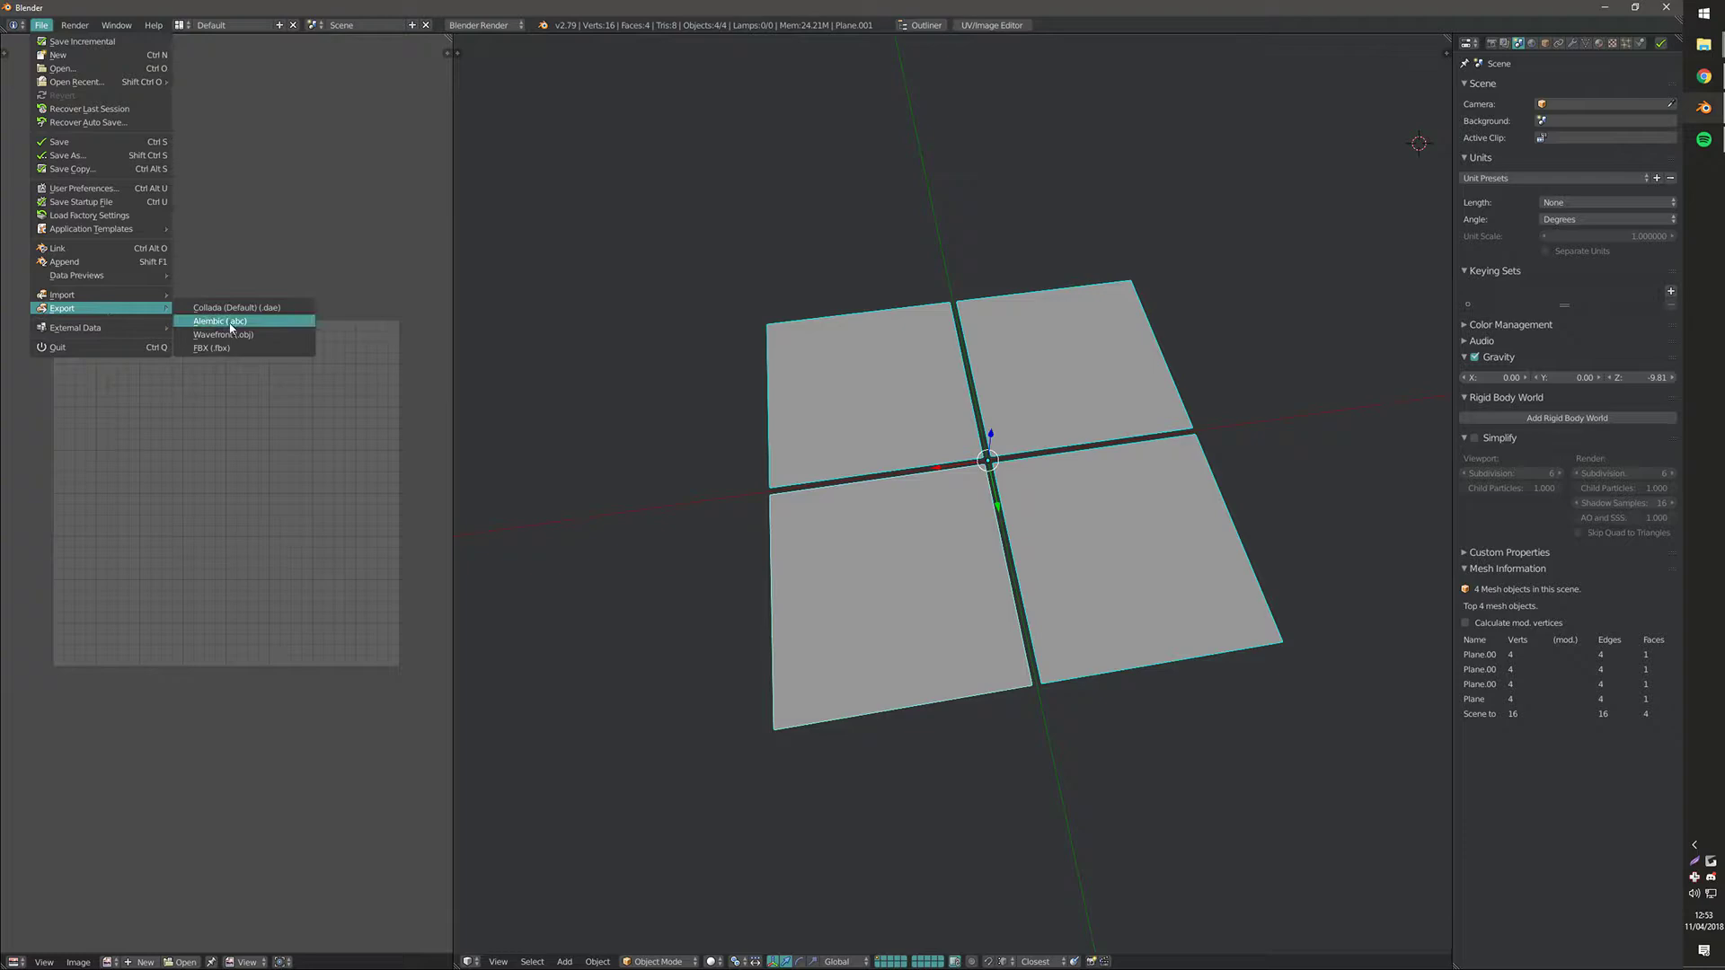
left_click(268, 339)
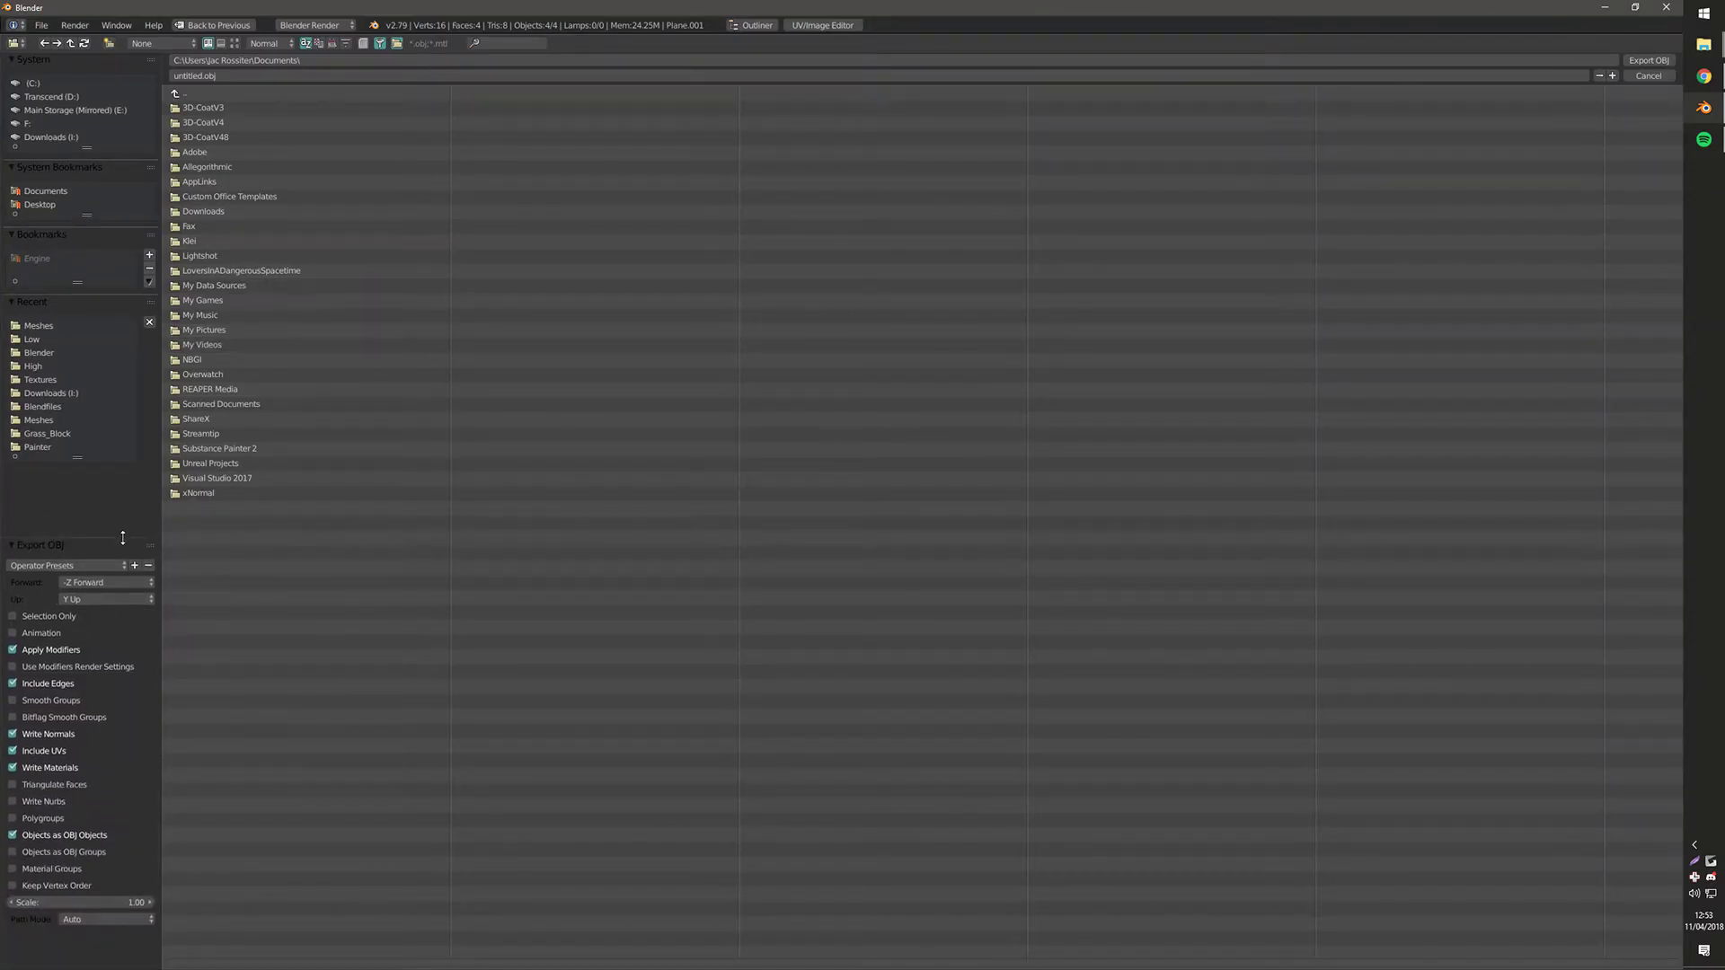
Turn on selection-only export and face triangulation in the OBJ export options.
left_click_drag(114, 727, 105, 543)
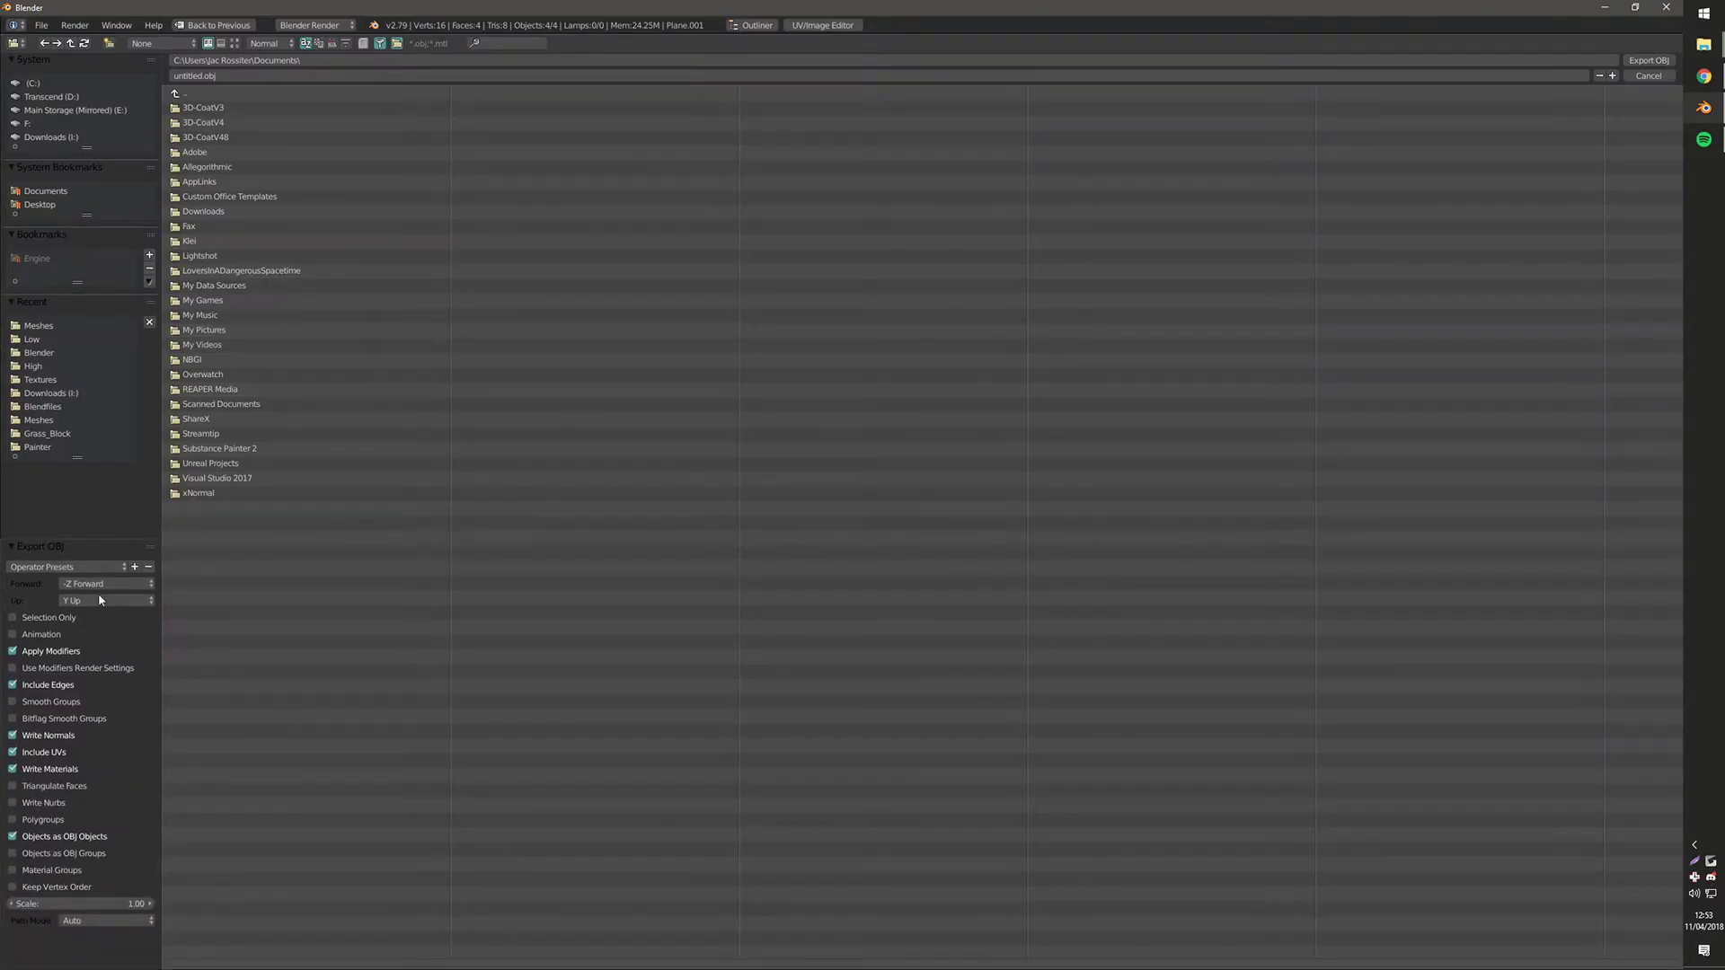
left_click(45, 623)
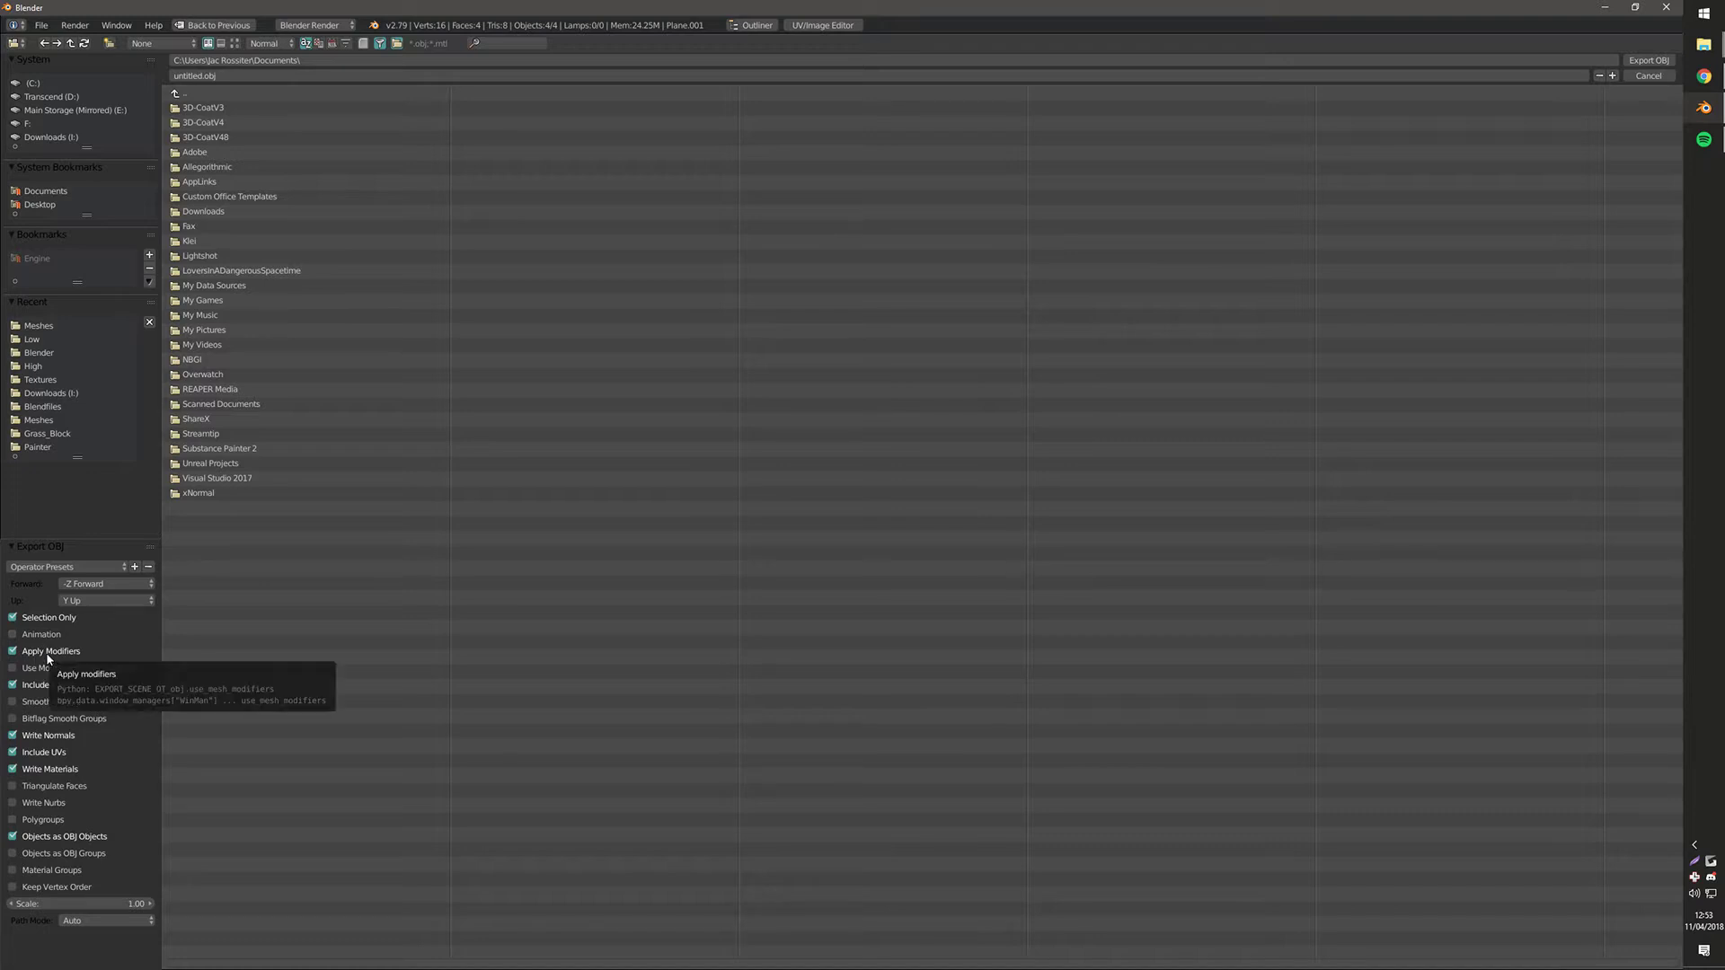
left_click(58, 784)
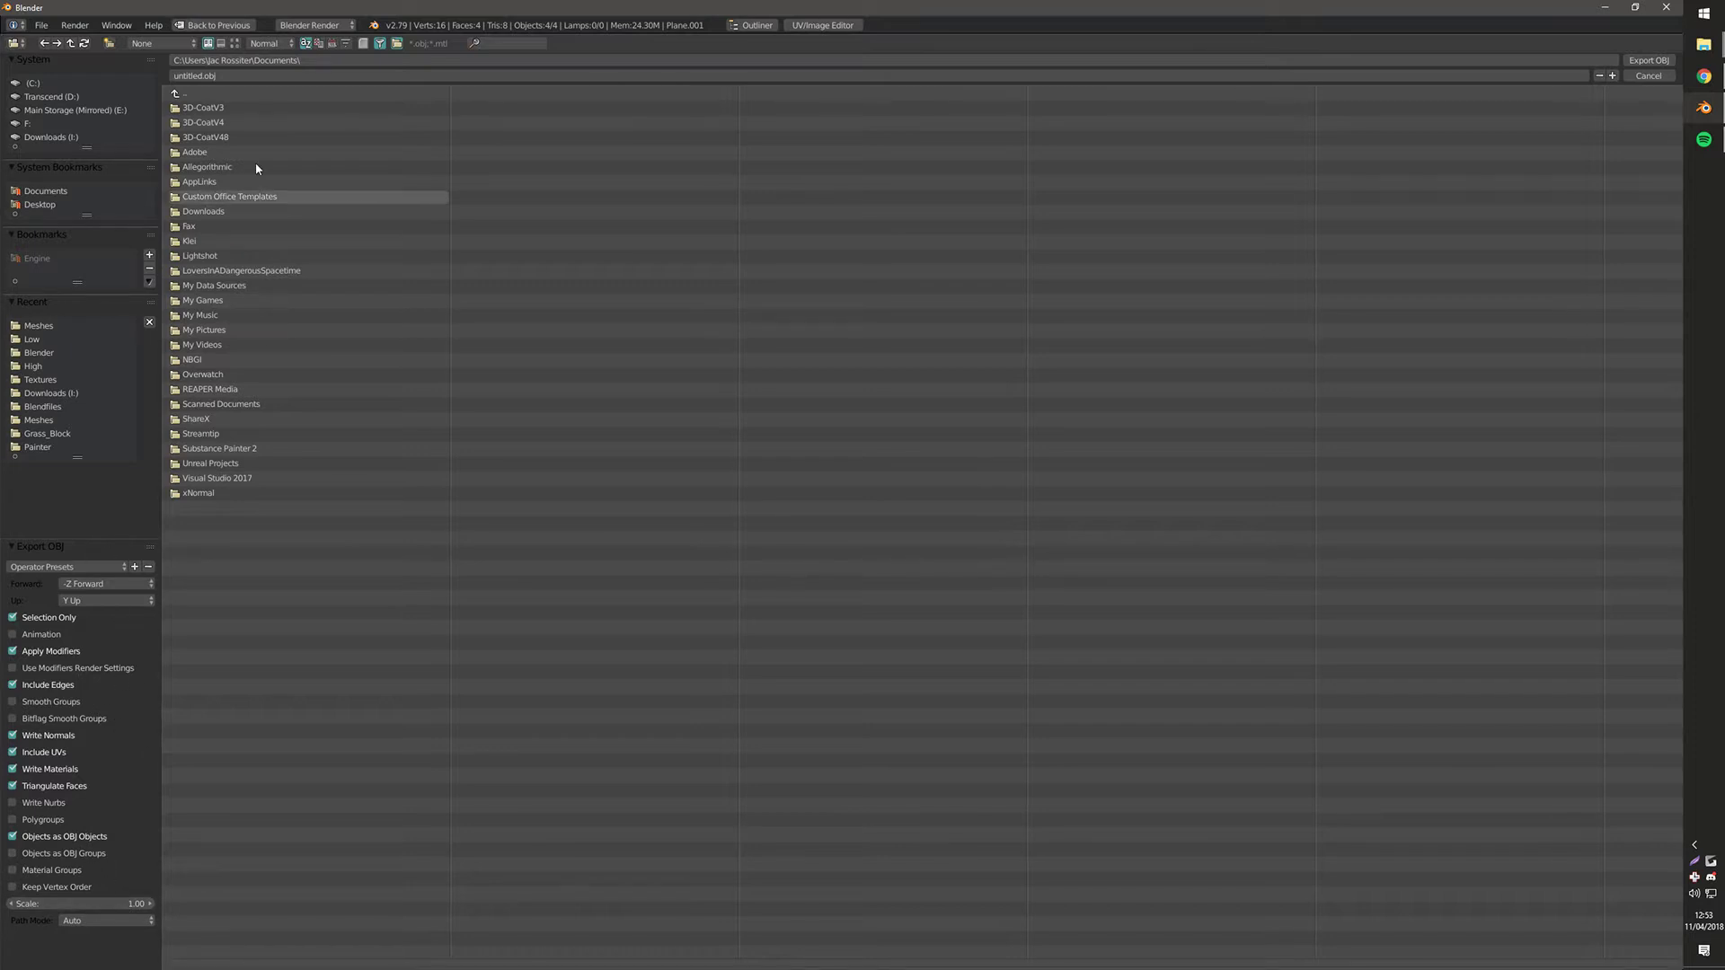
Name the file Test.obj in the Desktop folder and export it.
left_click(40, 204)
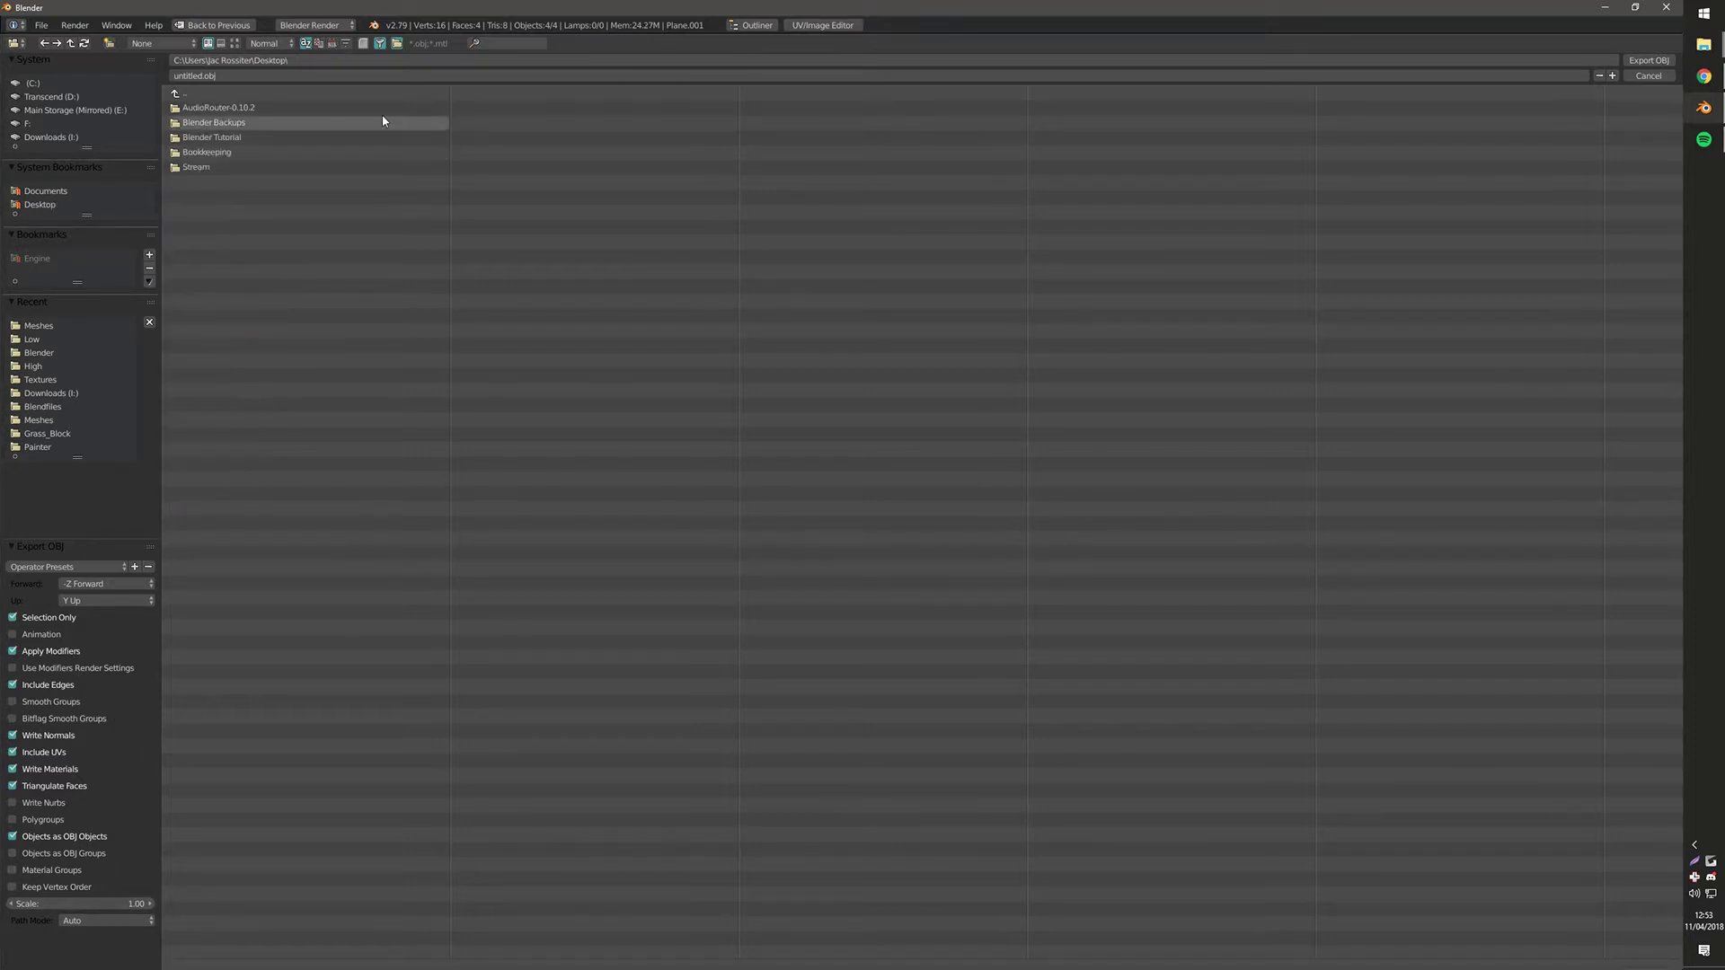
left_click(252, 75)
type("Test")
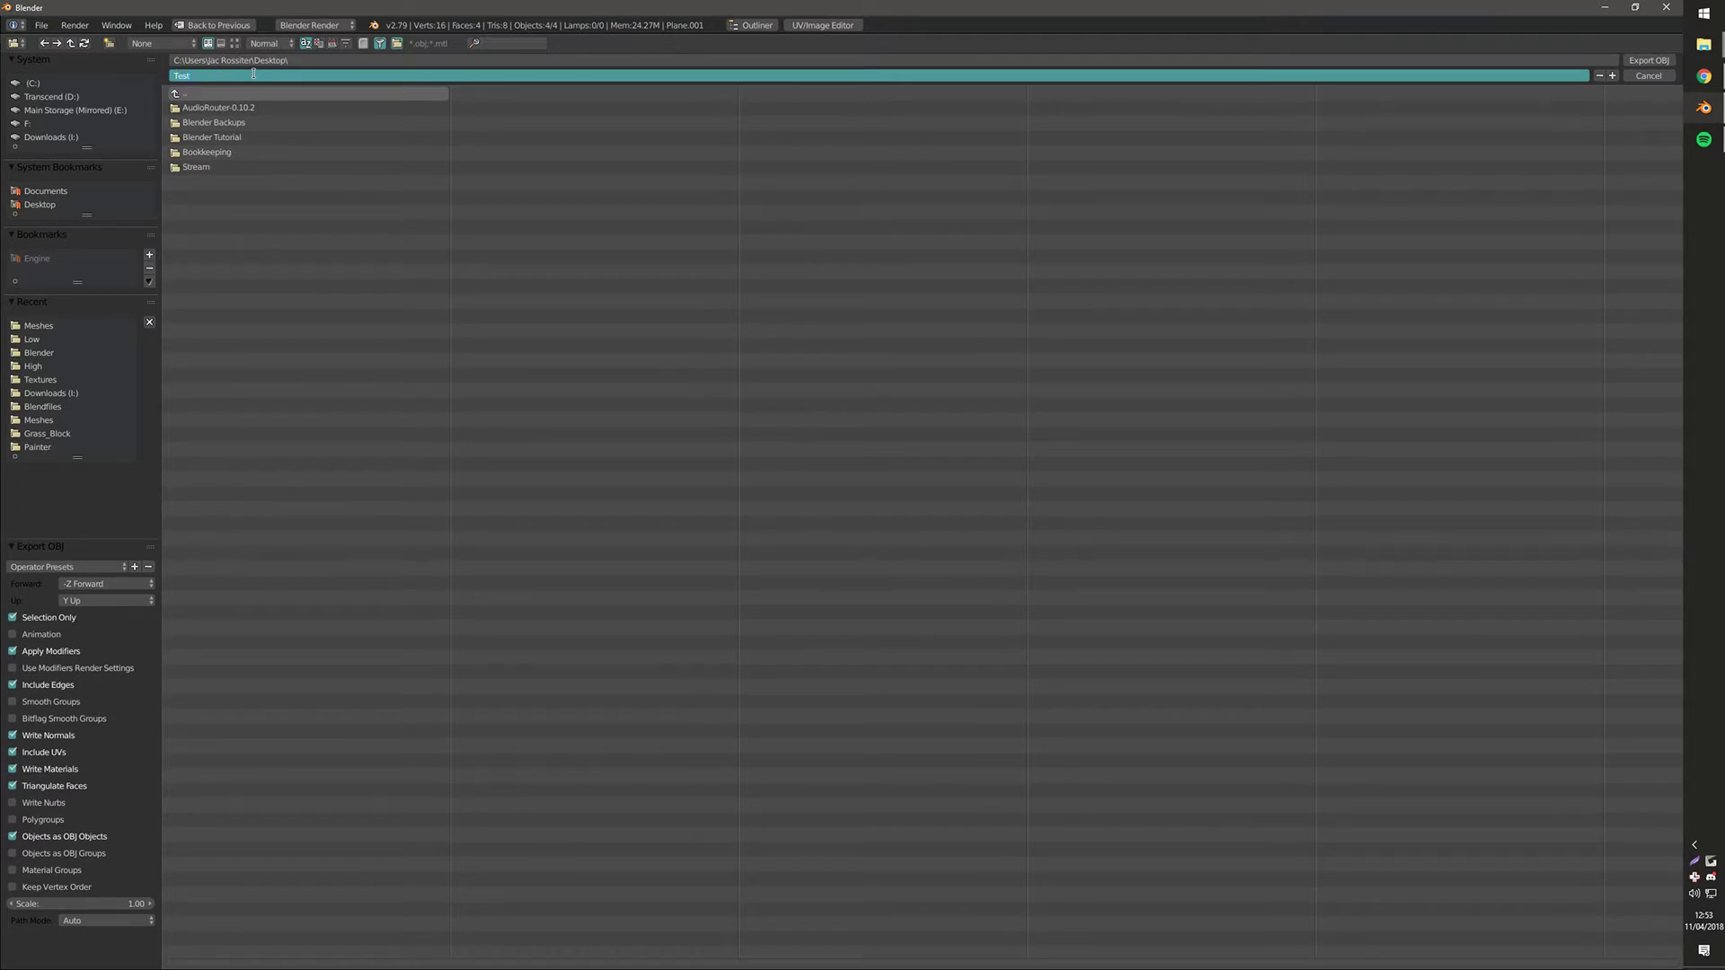
key("Return")
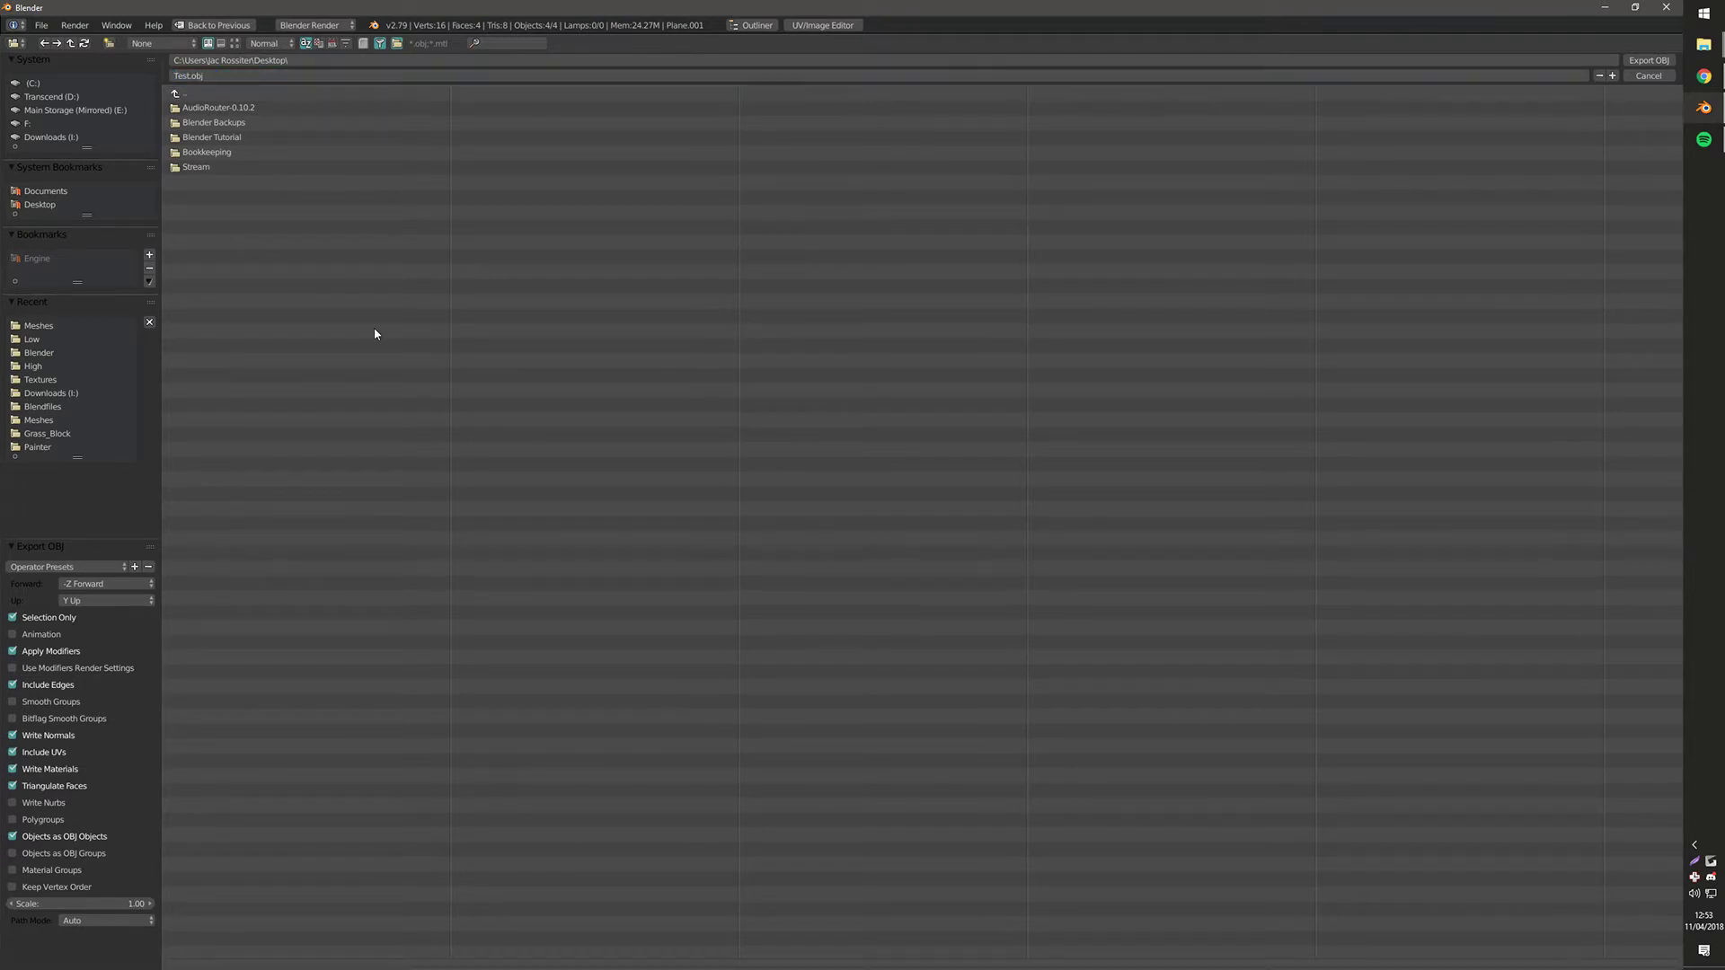
left_click(1648, 61)
Launch Substance Painter 2018 from its Start menu tile.
left_click(1703, 12)
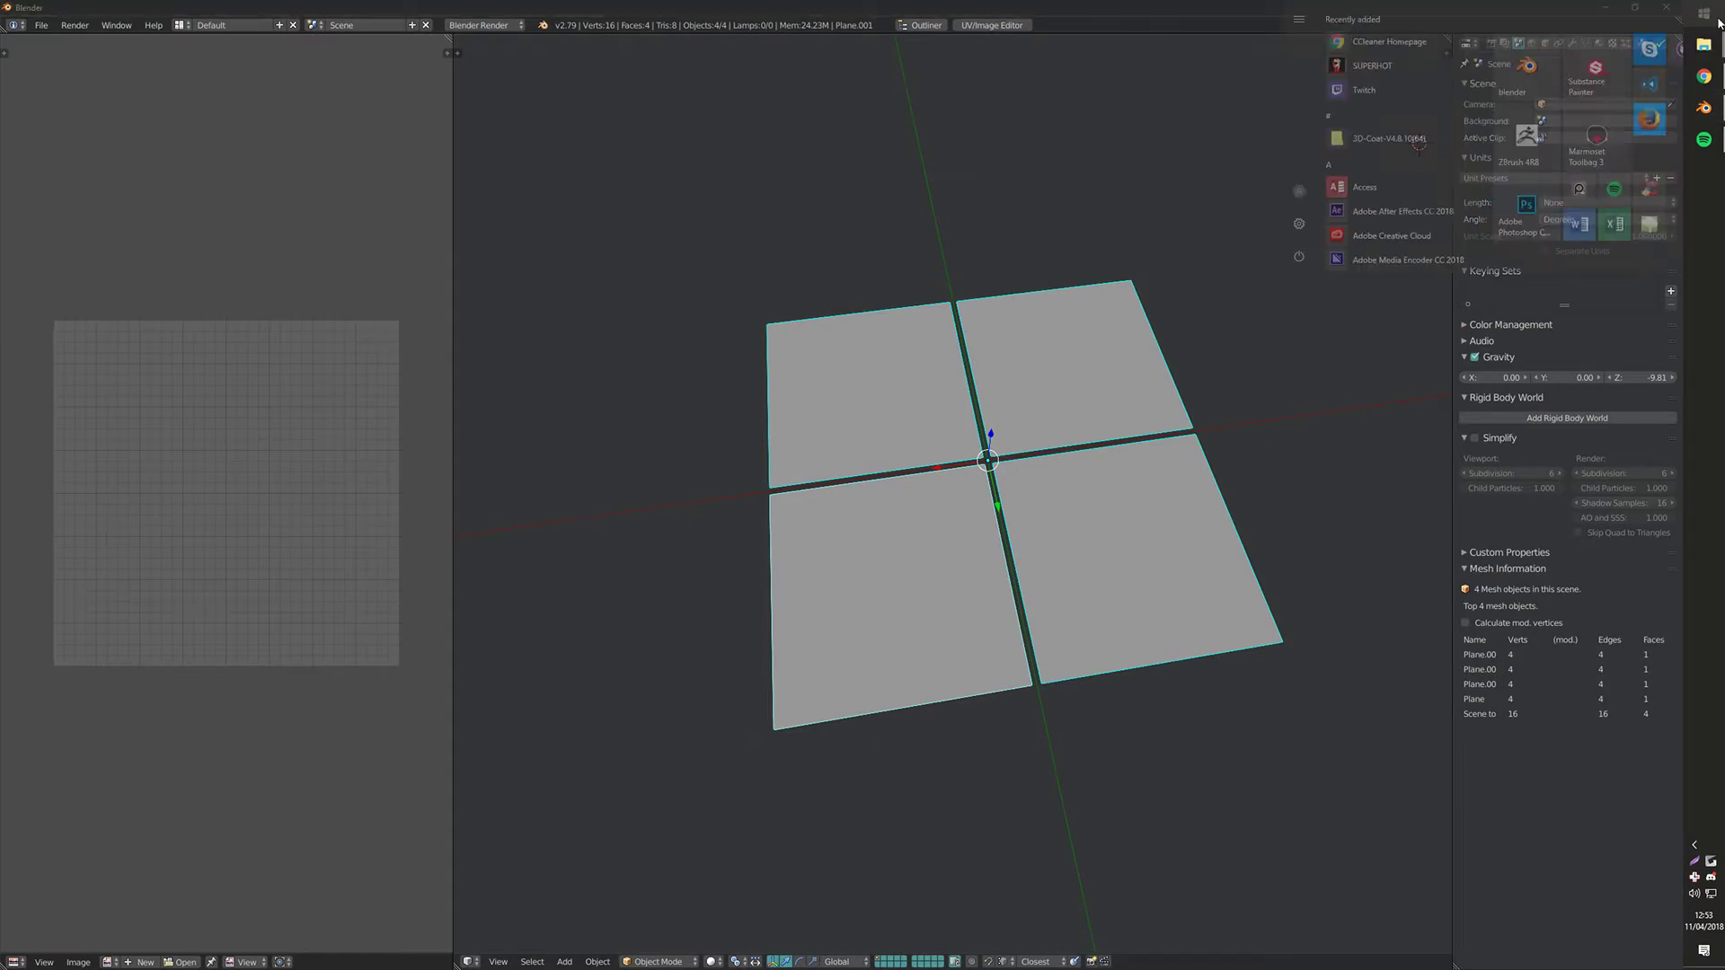
left_click(1568, 81)
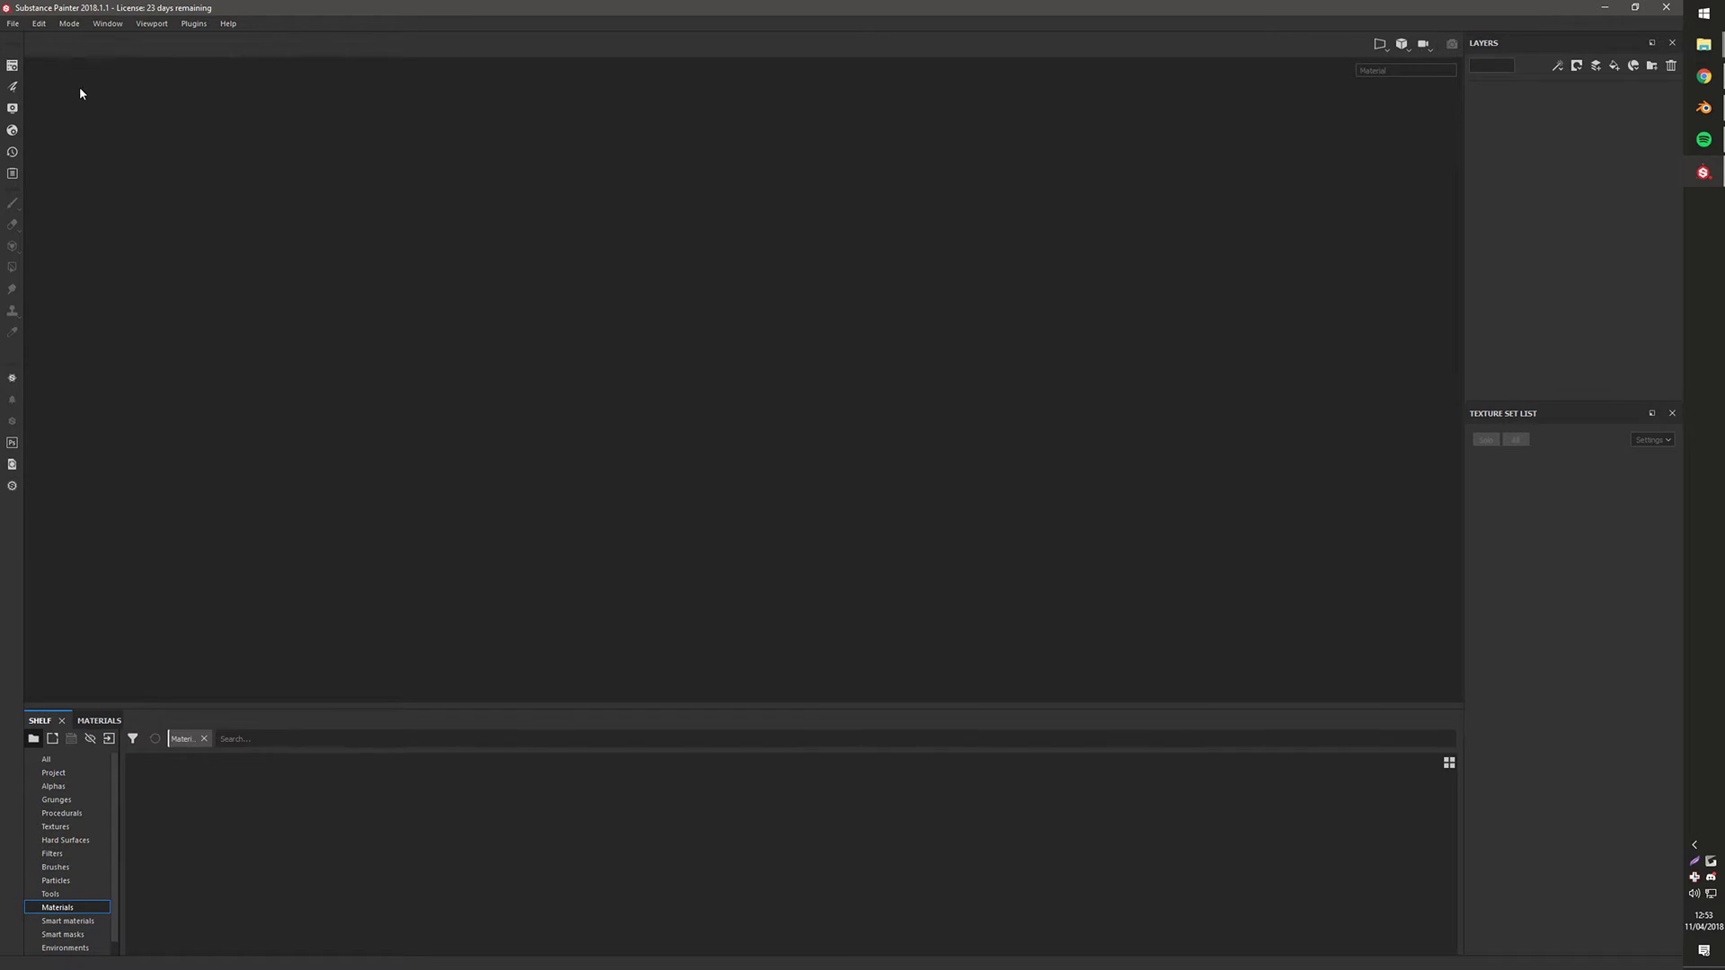
Create a new project using Test.obj from the Desktop as its mesh.
left_click(14, 25)
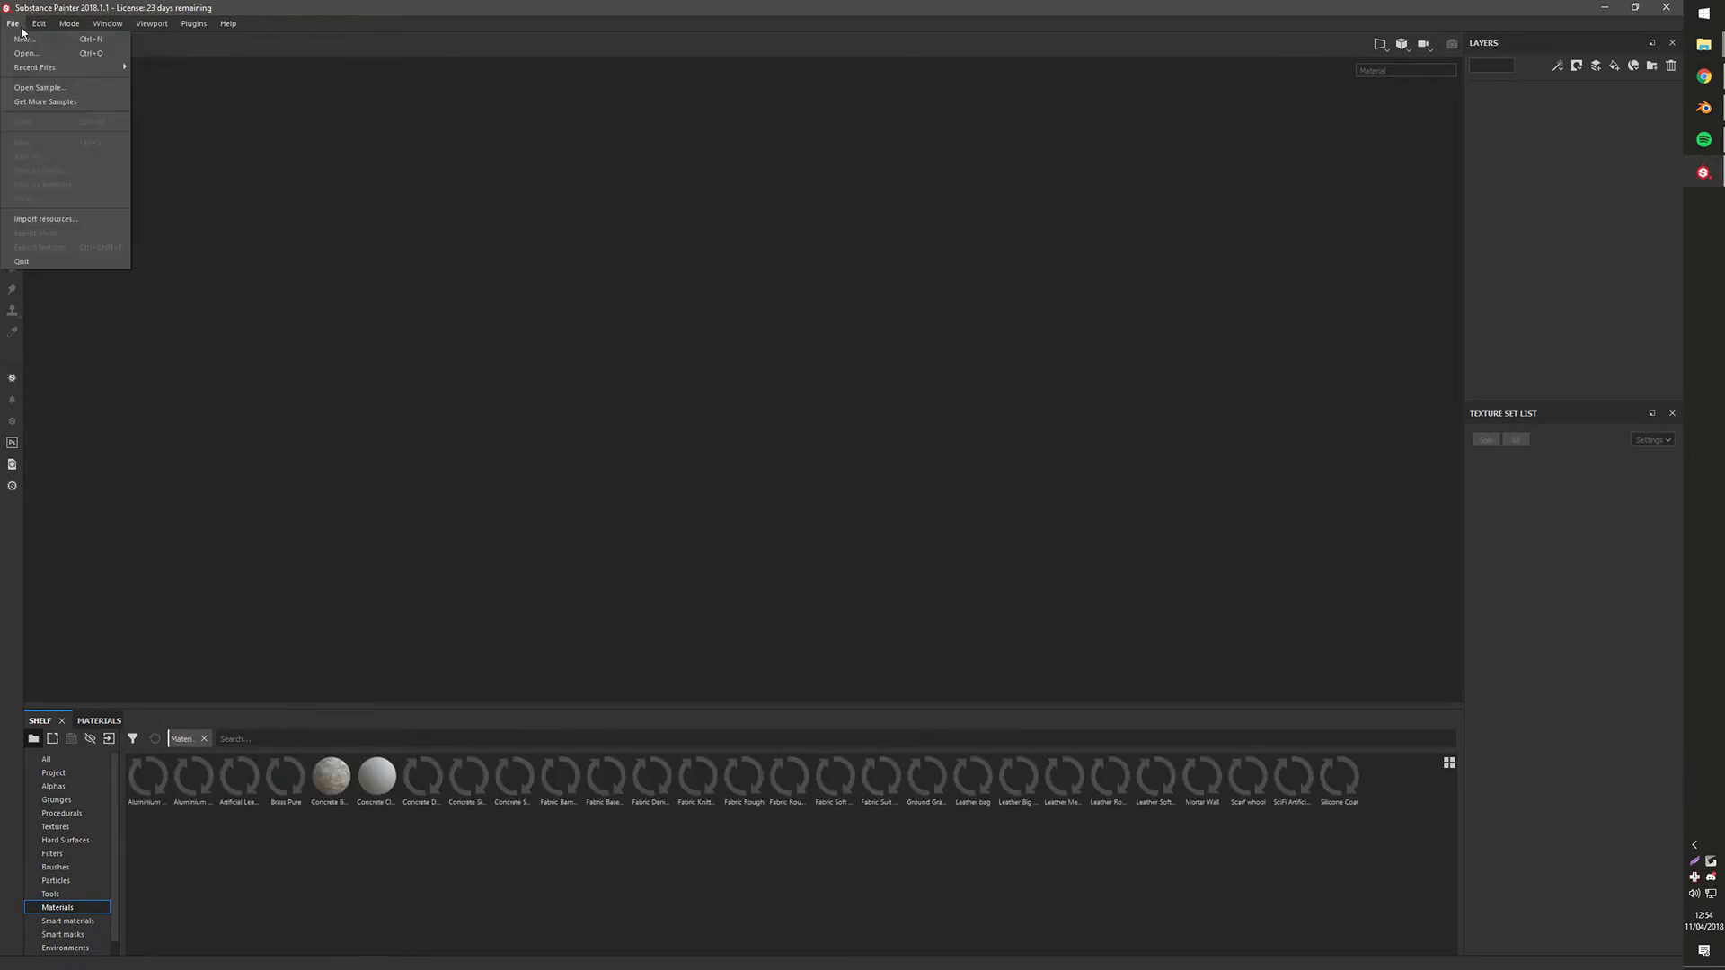
left_click(40, 39)
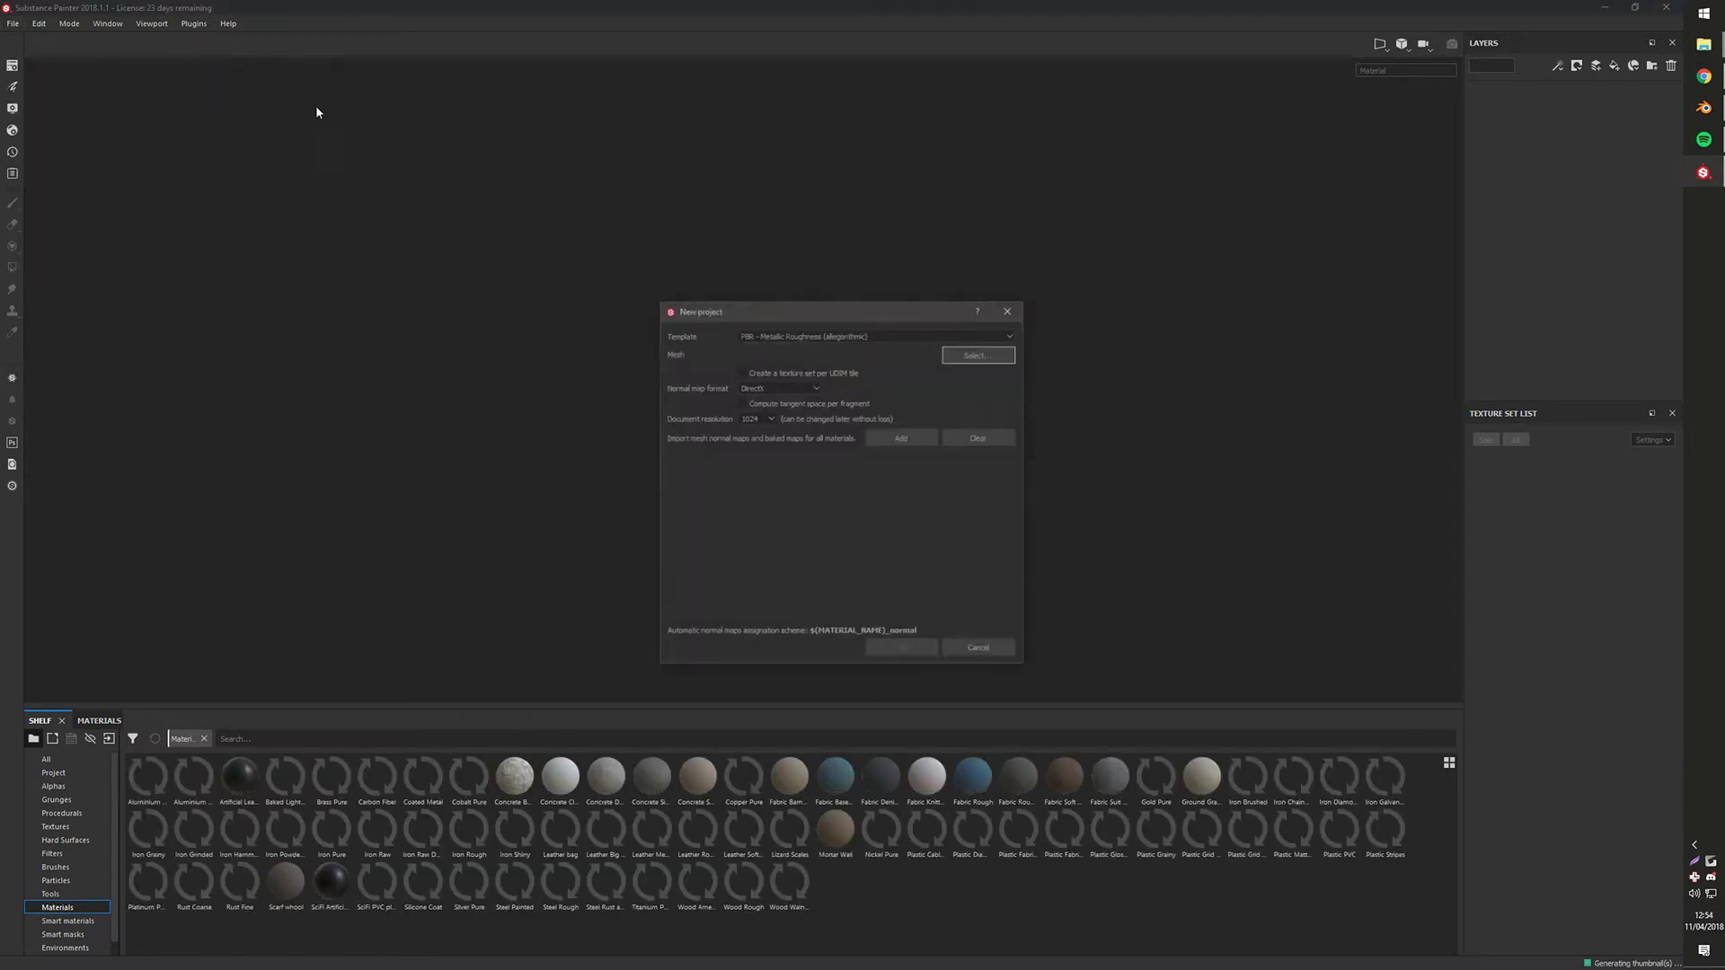
left_click(990, 354)
left_click(714, 468)
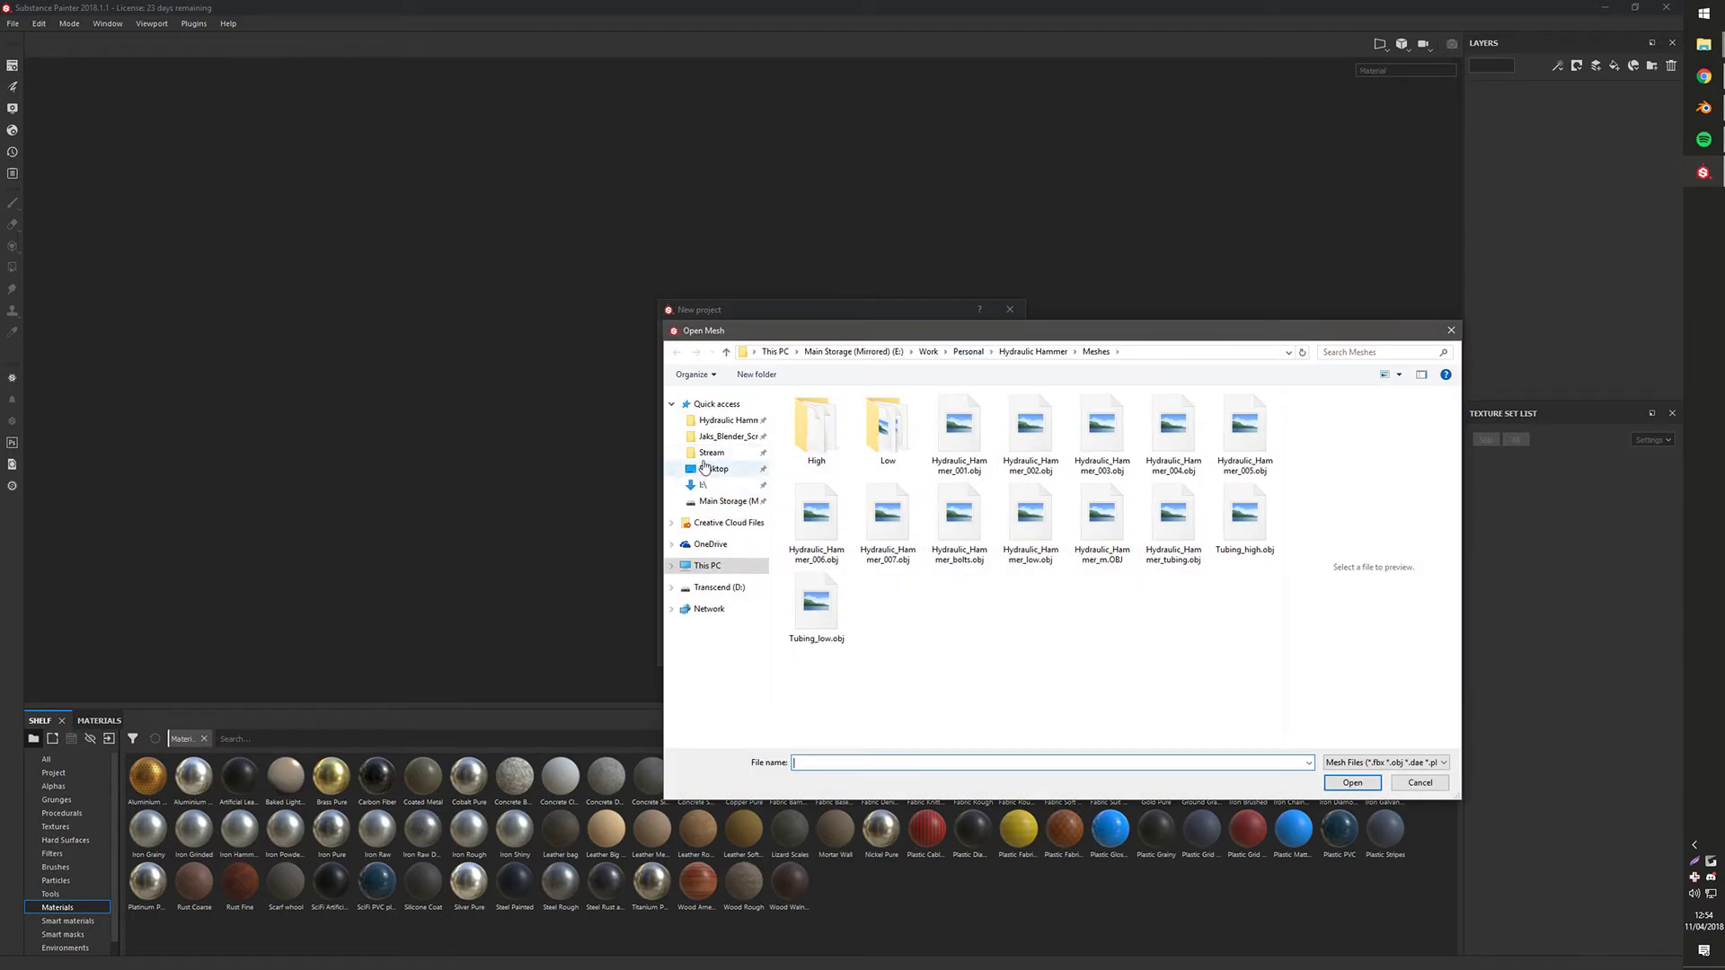
double_click(1172, 430)
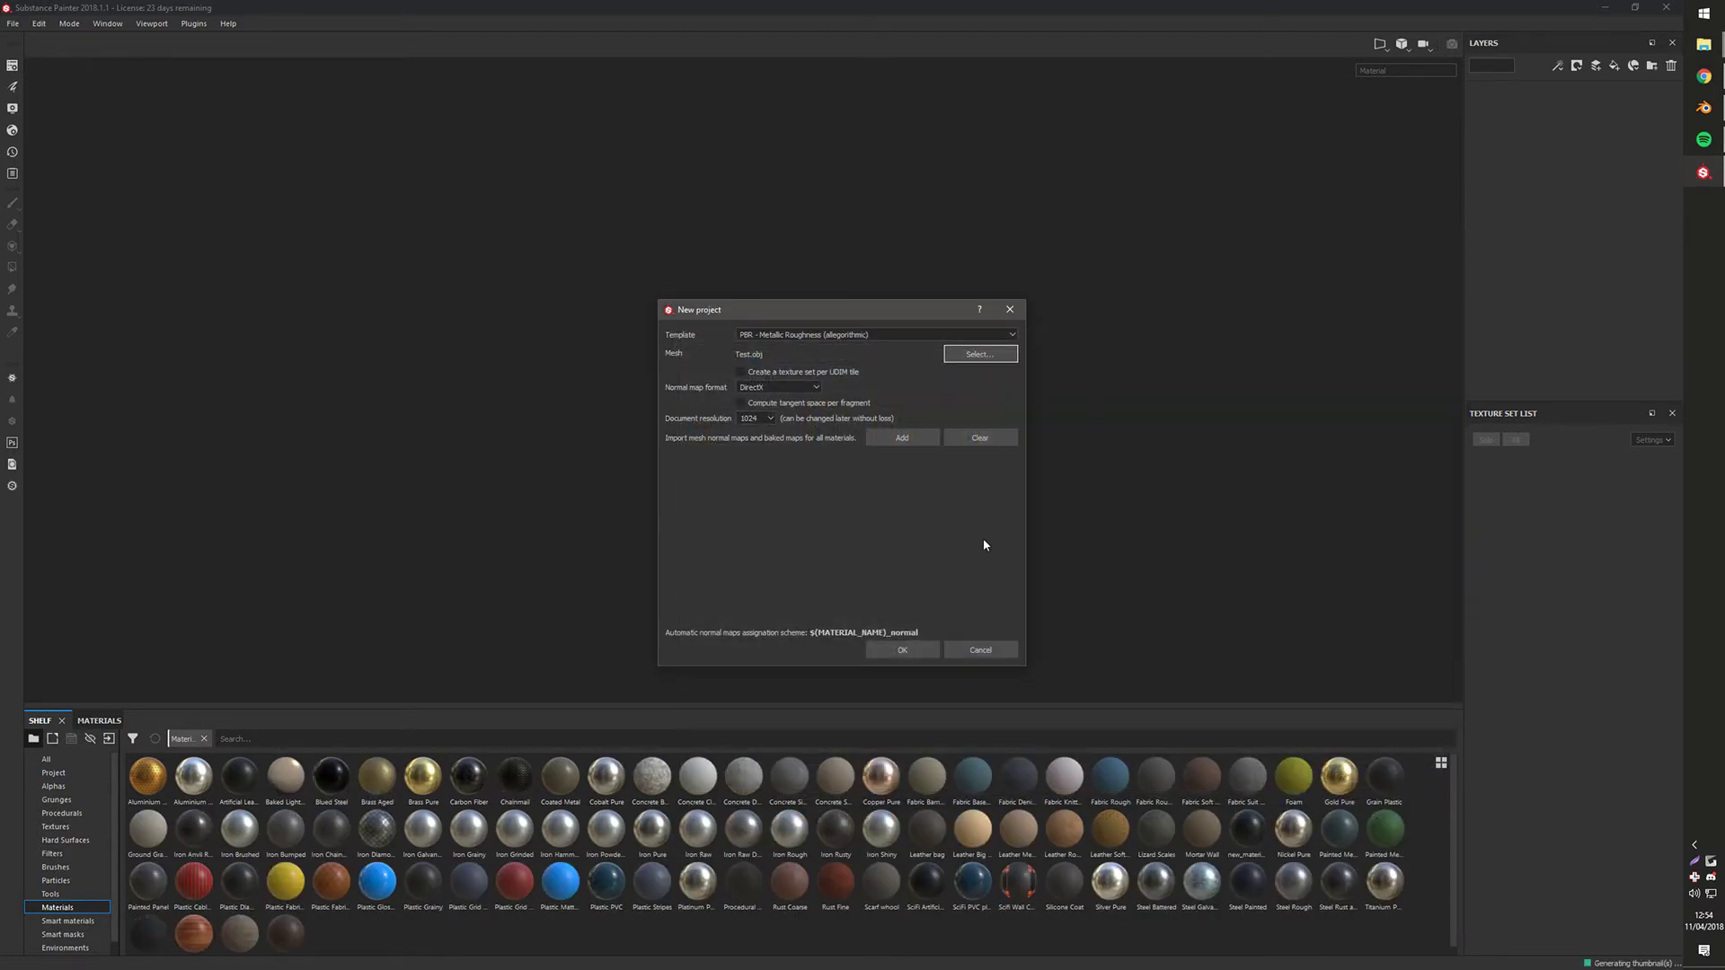
left_click(903, 650)
Orbit the planes in the F1 3D/UV split view, then minimize Substance Painter.
mouse_move(786, 453)
left_mouse_down("alt")
mouse_move(959, 333)
mouse_move(913, 170)
mouse_move(886, 189)
mouse_move(989, 463)
mouse_move(1008, 378)
mouse_move(1146, 459)
mouse_move(928, 393)
mouse_move(989, 396)
mouse_move(927, 434)
left_mouse_up("alt")
key("F1")
scroll(857, 432, "down", 2)
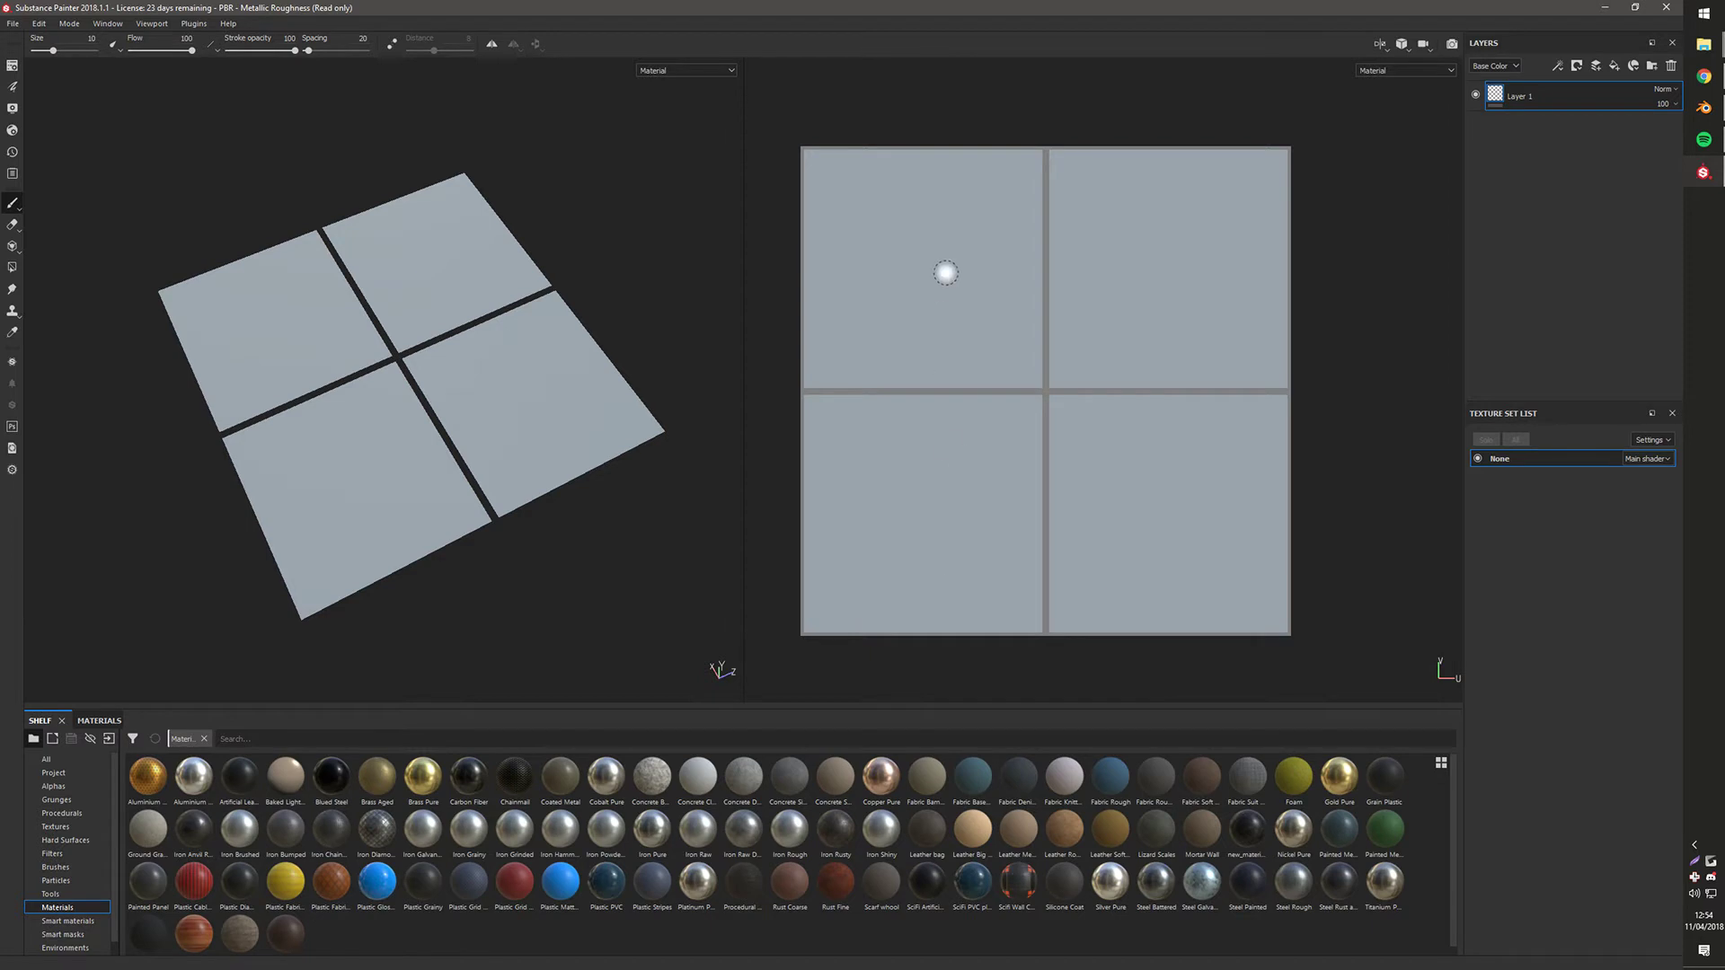
mouse_move(494, 428)
left_mouse_down("alt")
mouse_move(539, 483)
mouse_move(553, 420)
left_mouse_up("alt")
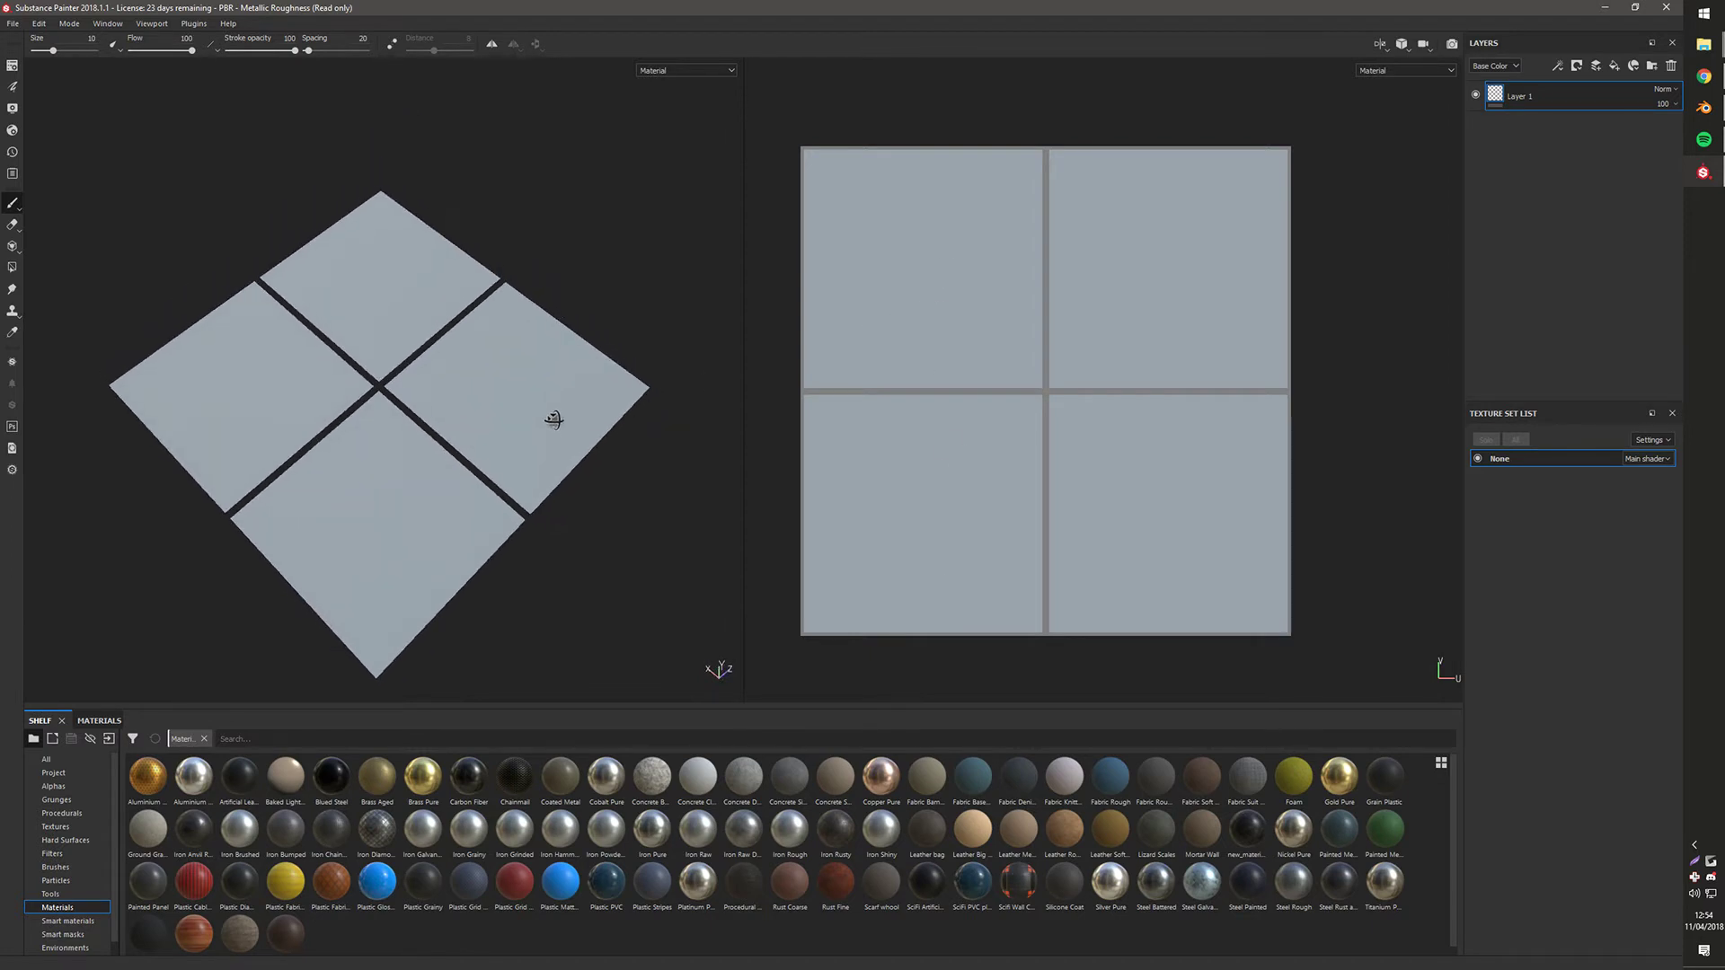
left_click(1603, 7)
Save the OBJ export settings as the operator preset 'Substance Painter'.
left_click(42, 26)
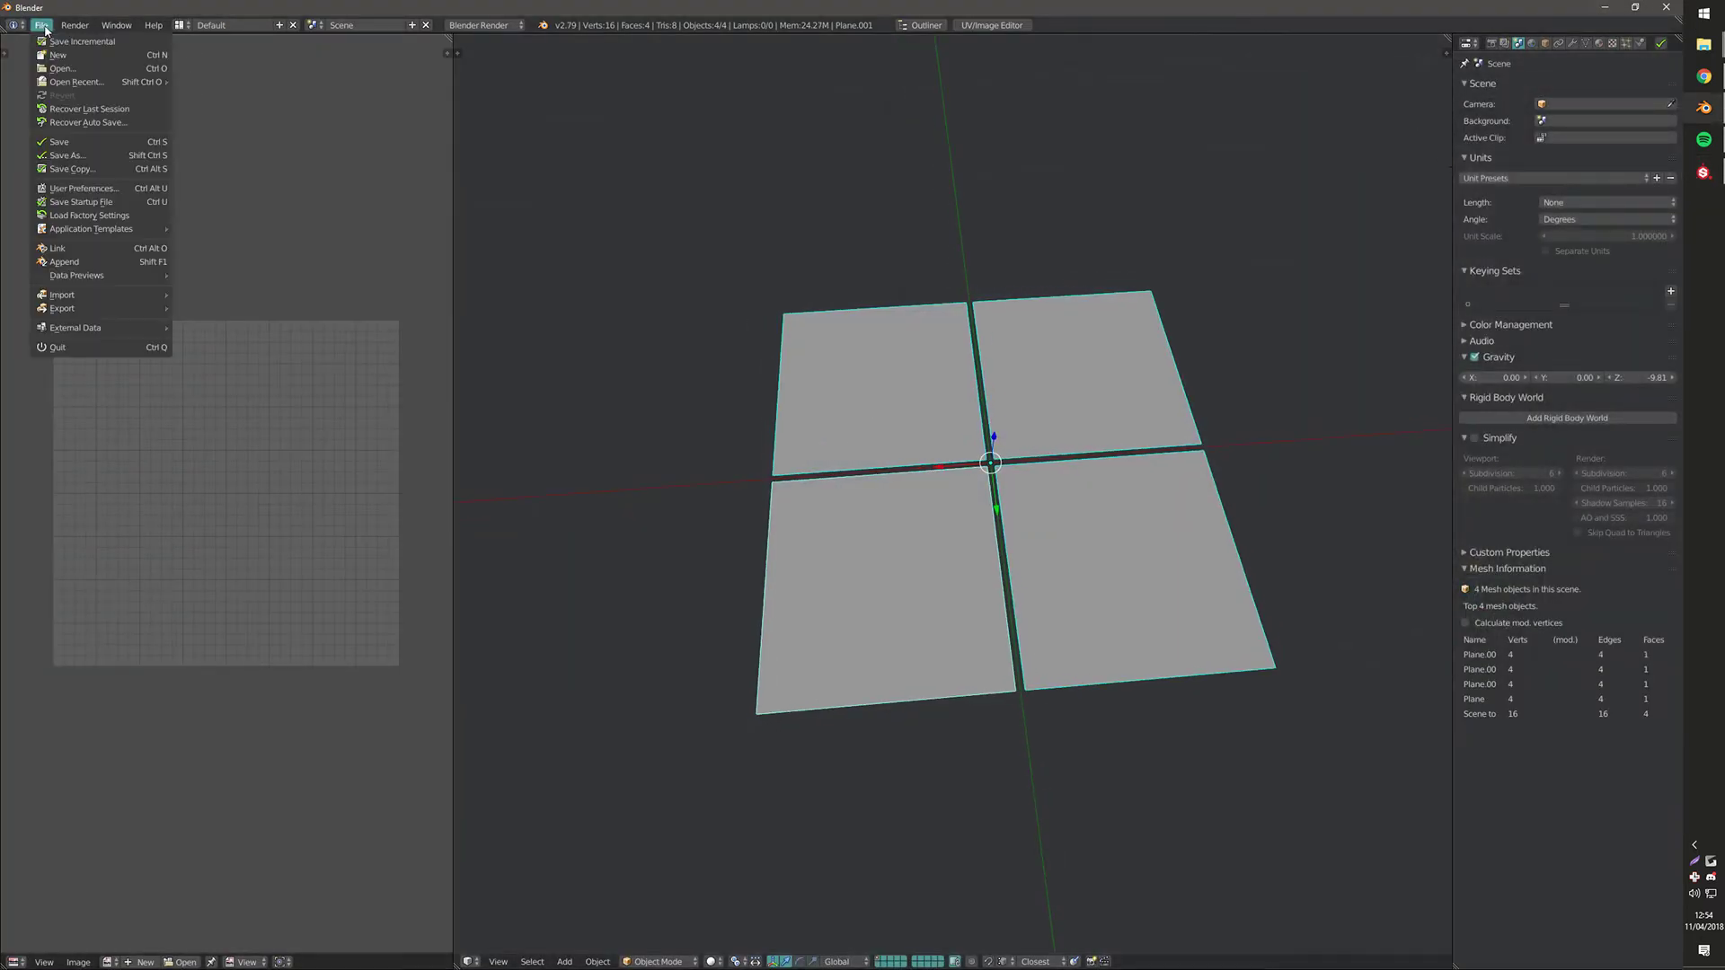
mouse_move(62, 307)
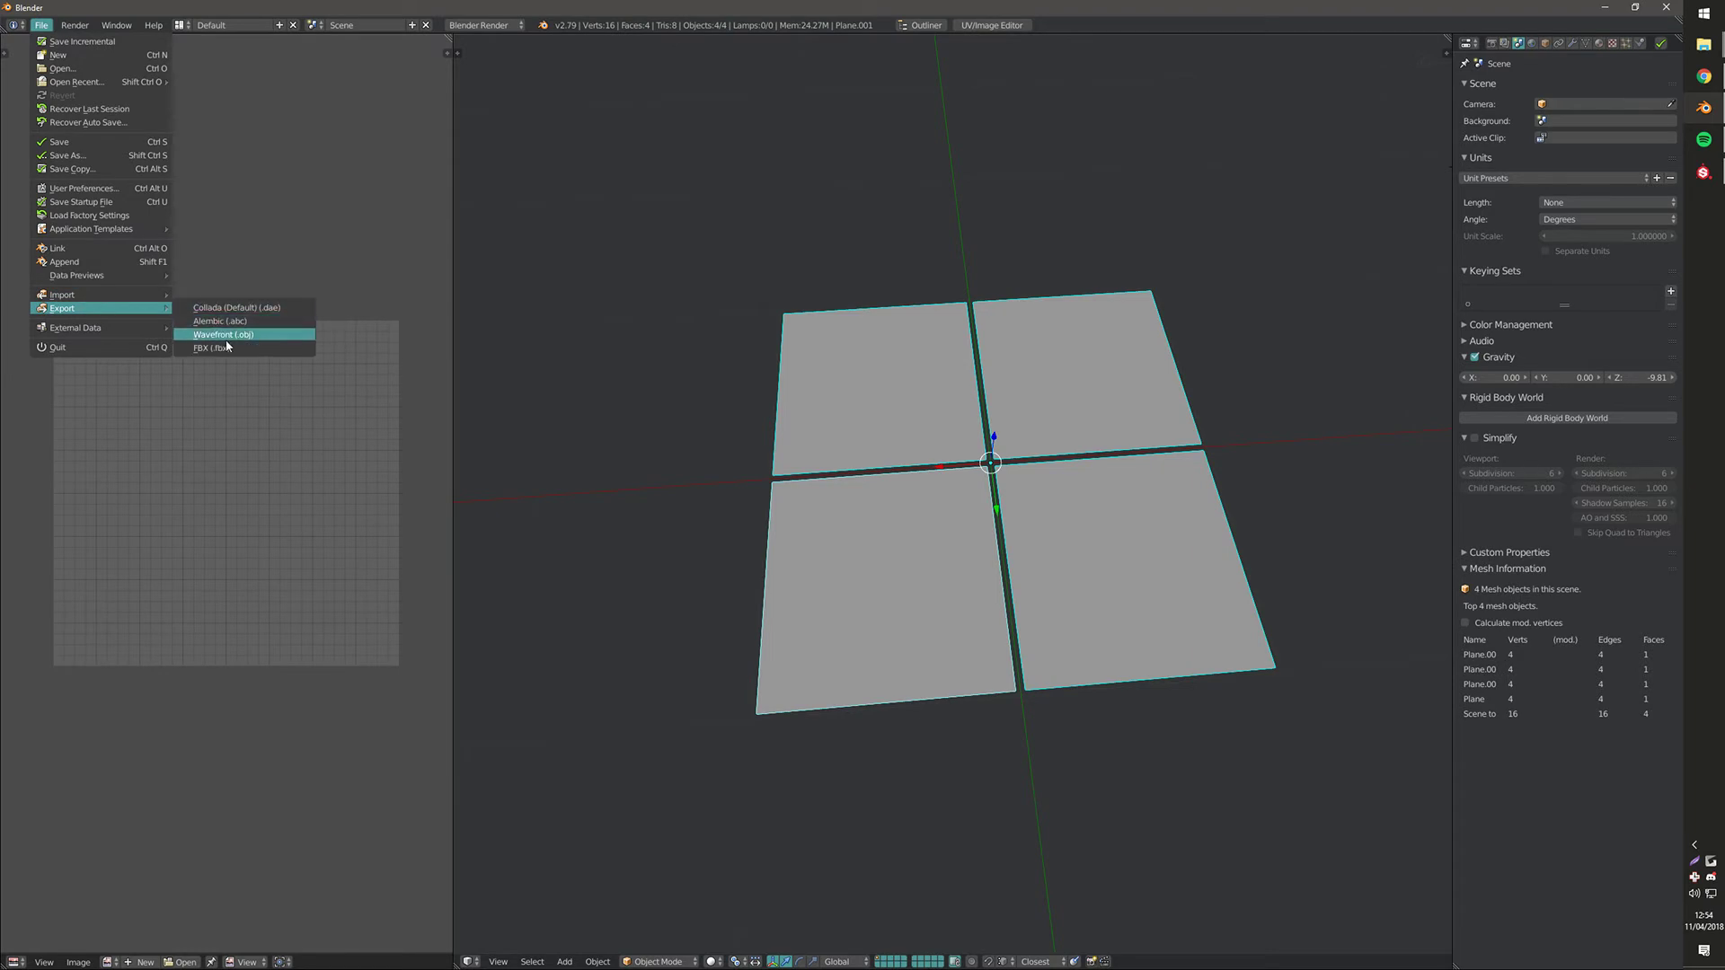
left_click(227, 337)
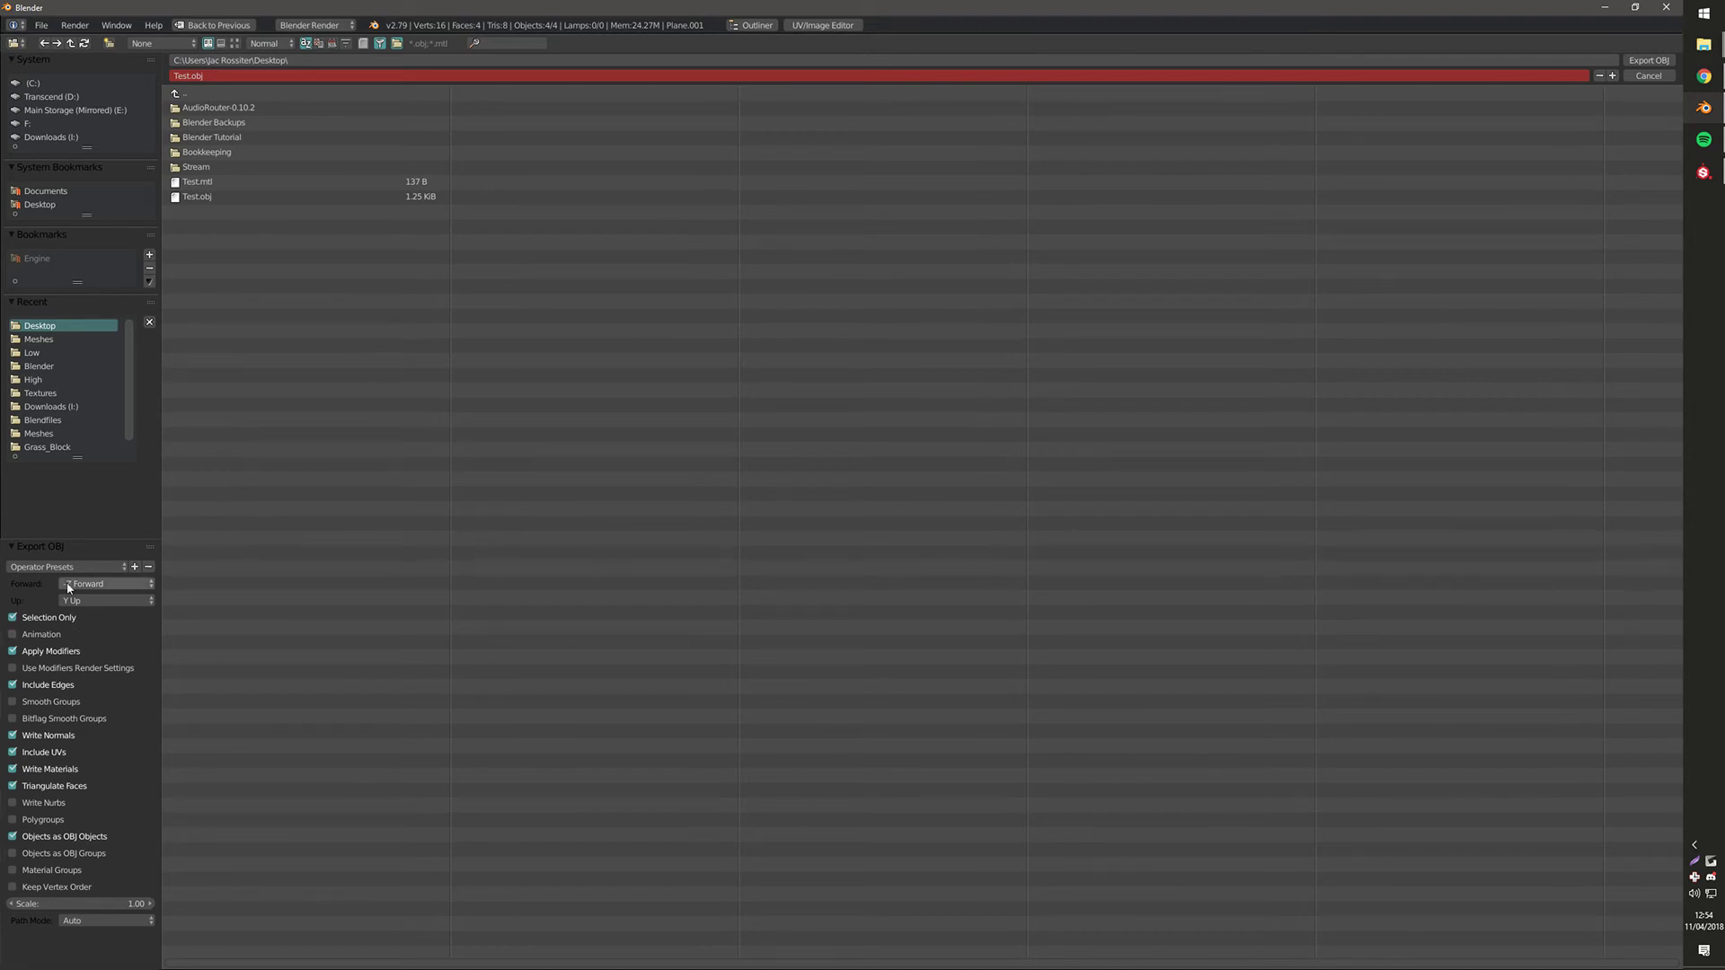
left_click(134, 567)
type("Substance Painter")
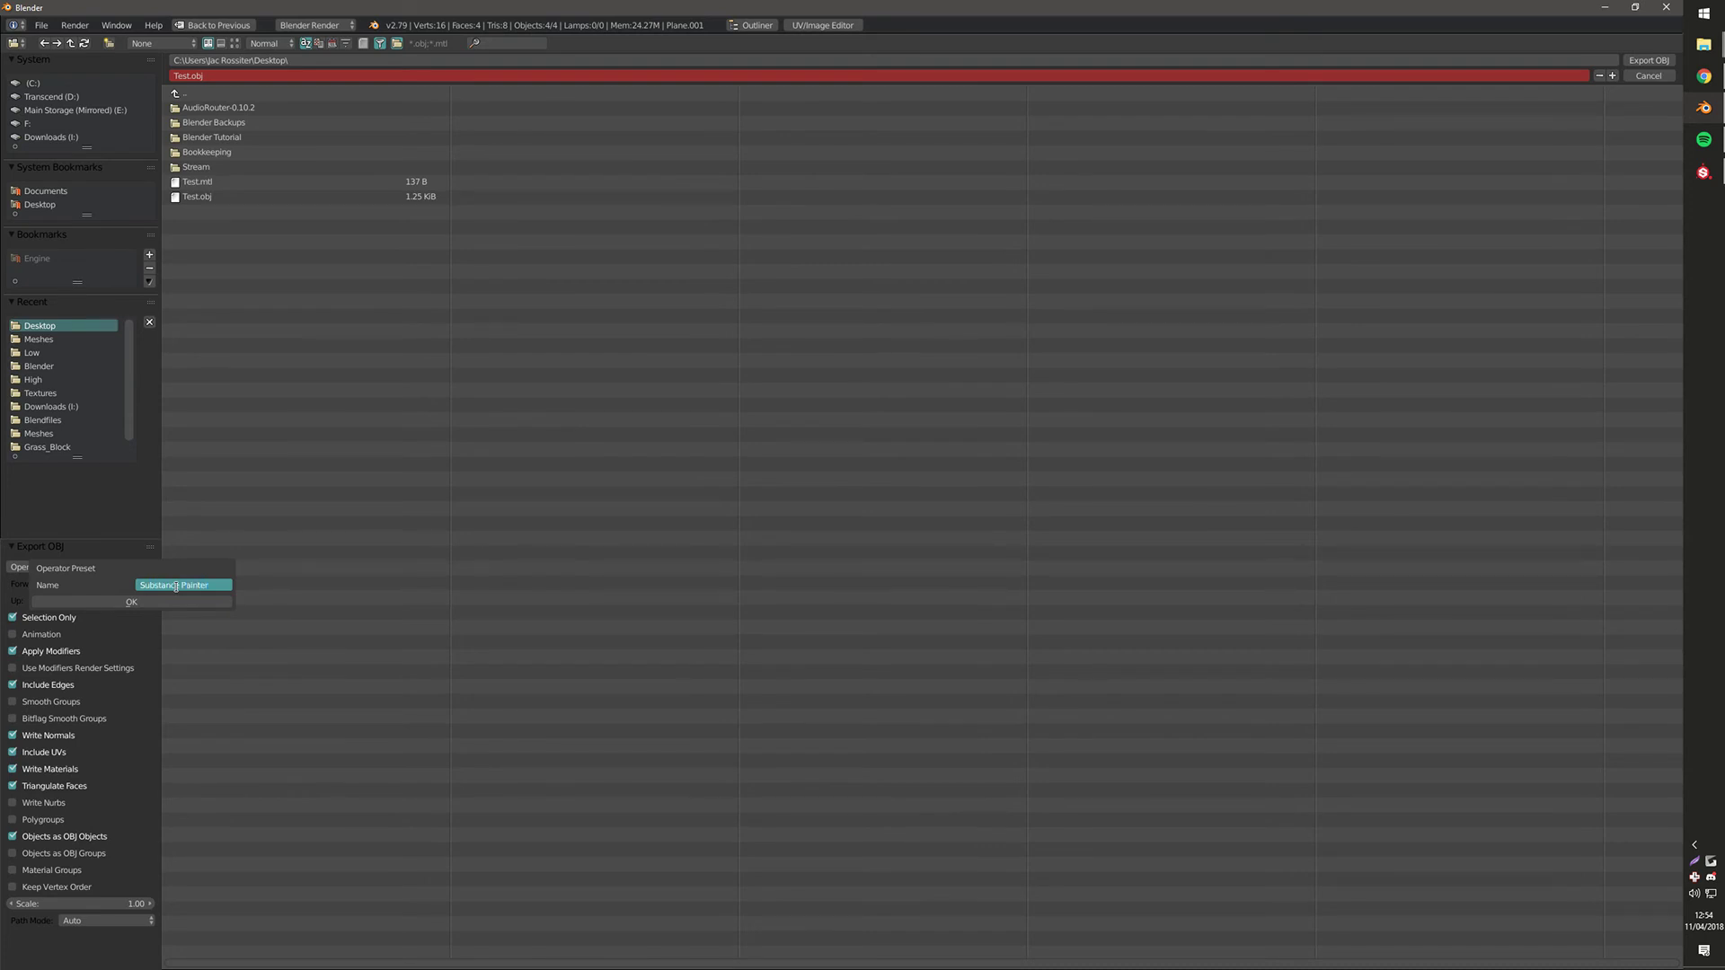
left_click(131, 602)
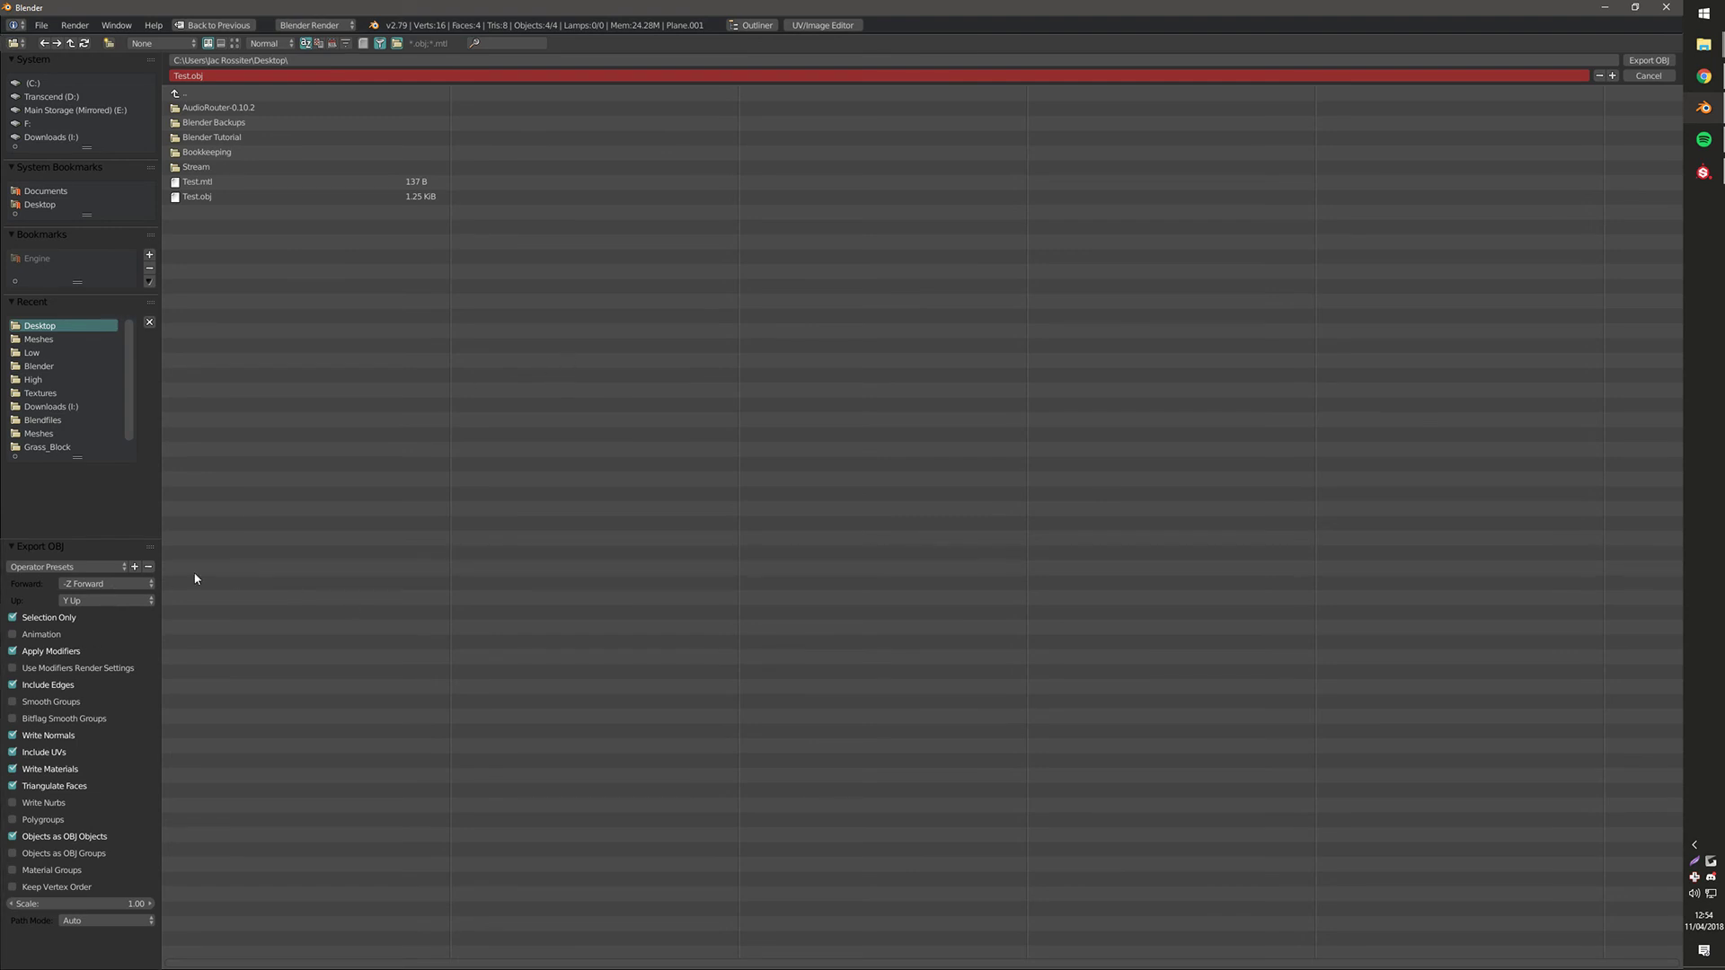
Check the preset list, cancel the export, and open preferences with Ctrl+Alt+U.
left_click(74, 568)
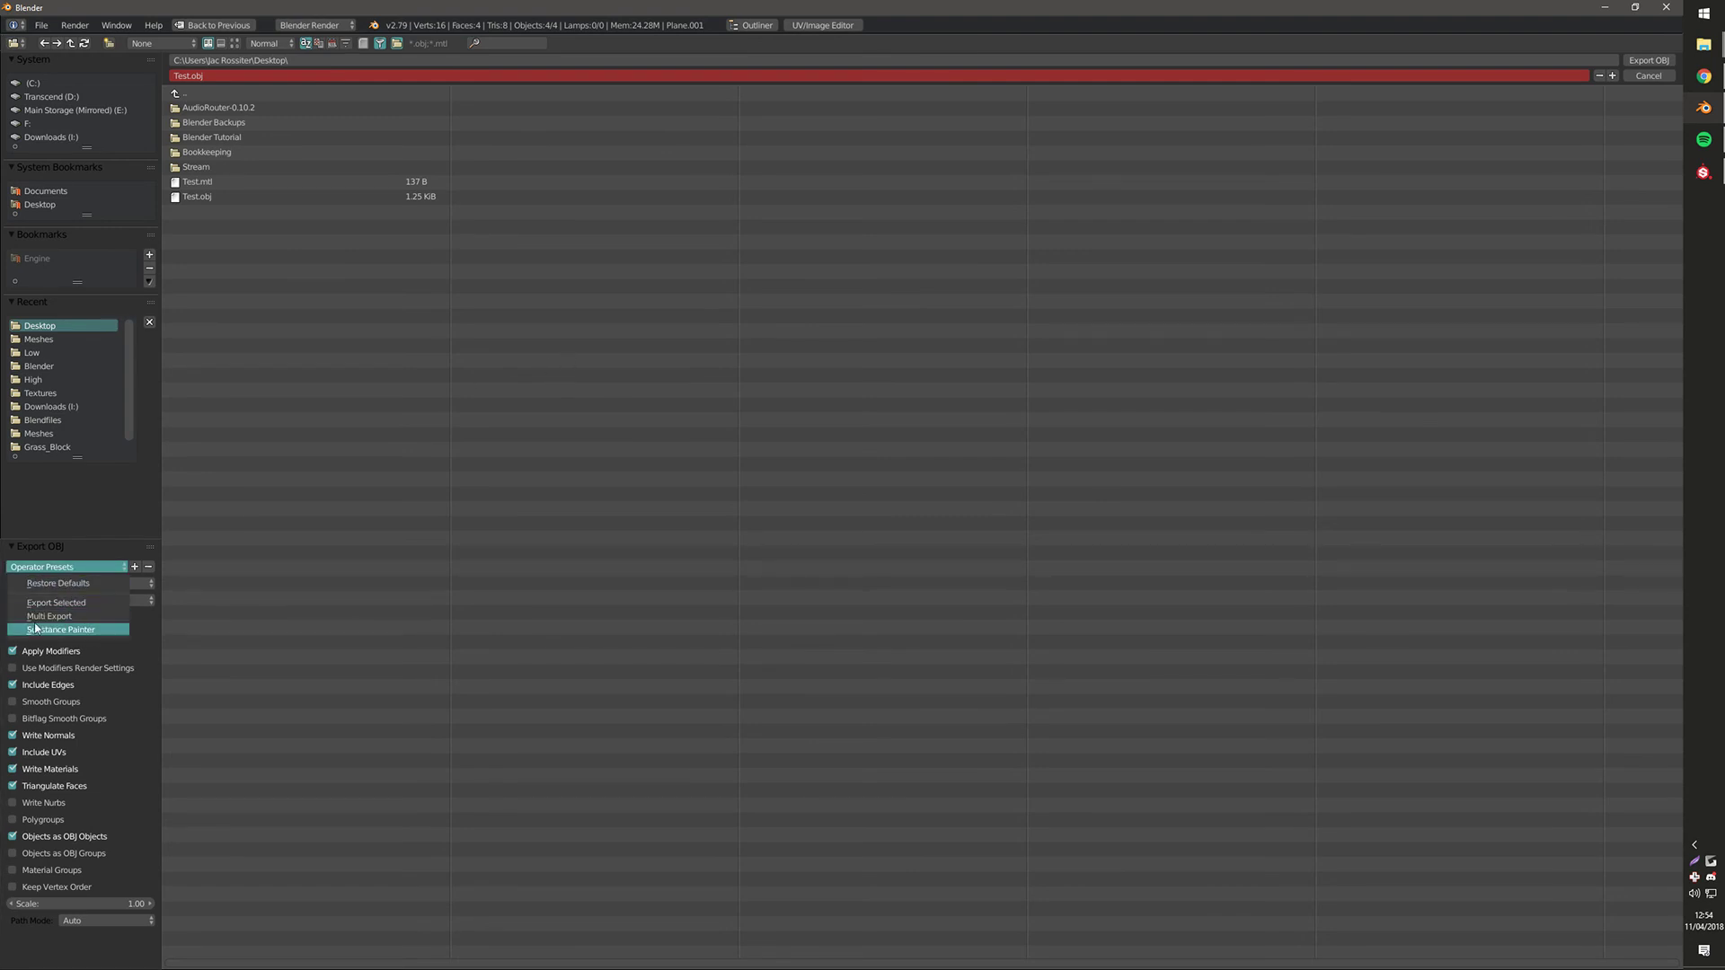
left_click(1649, 76)
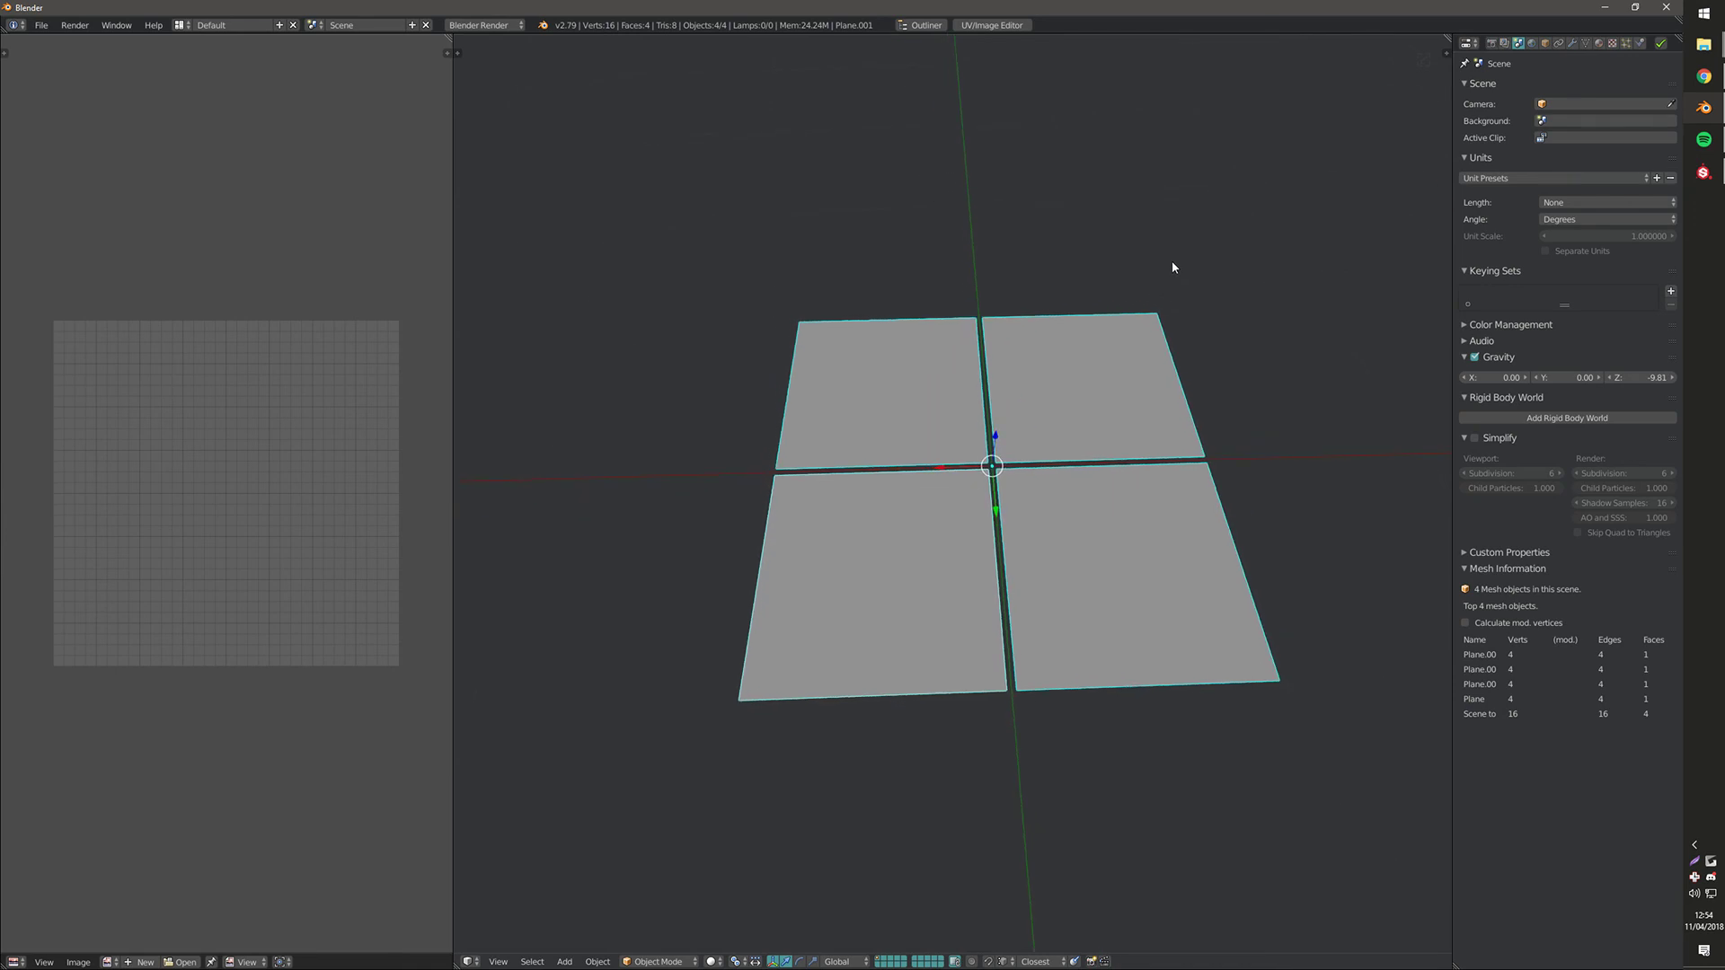
key("ctrl+alt+u")
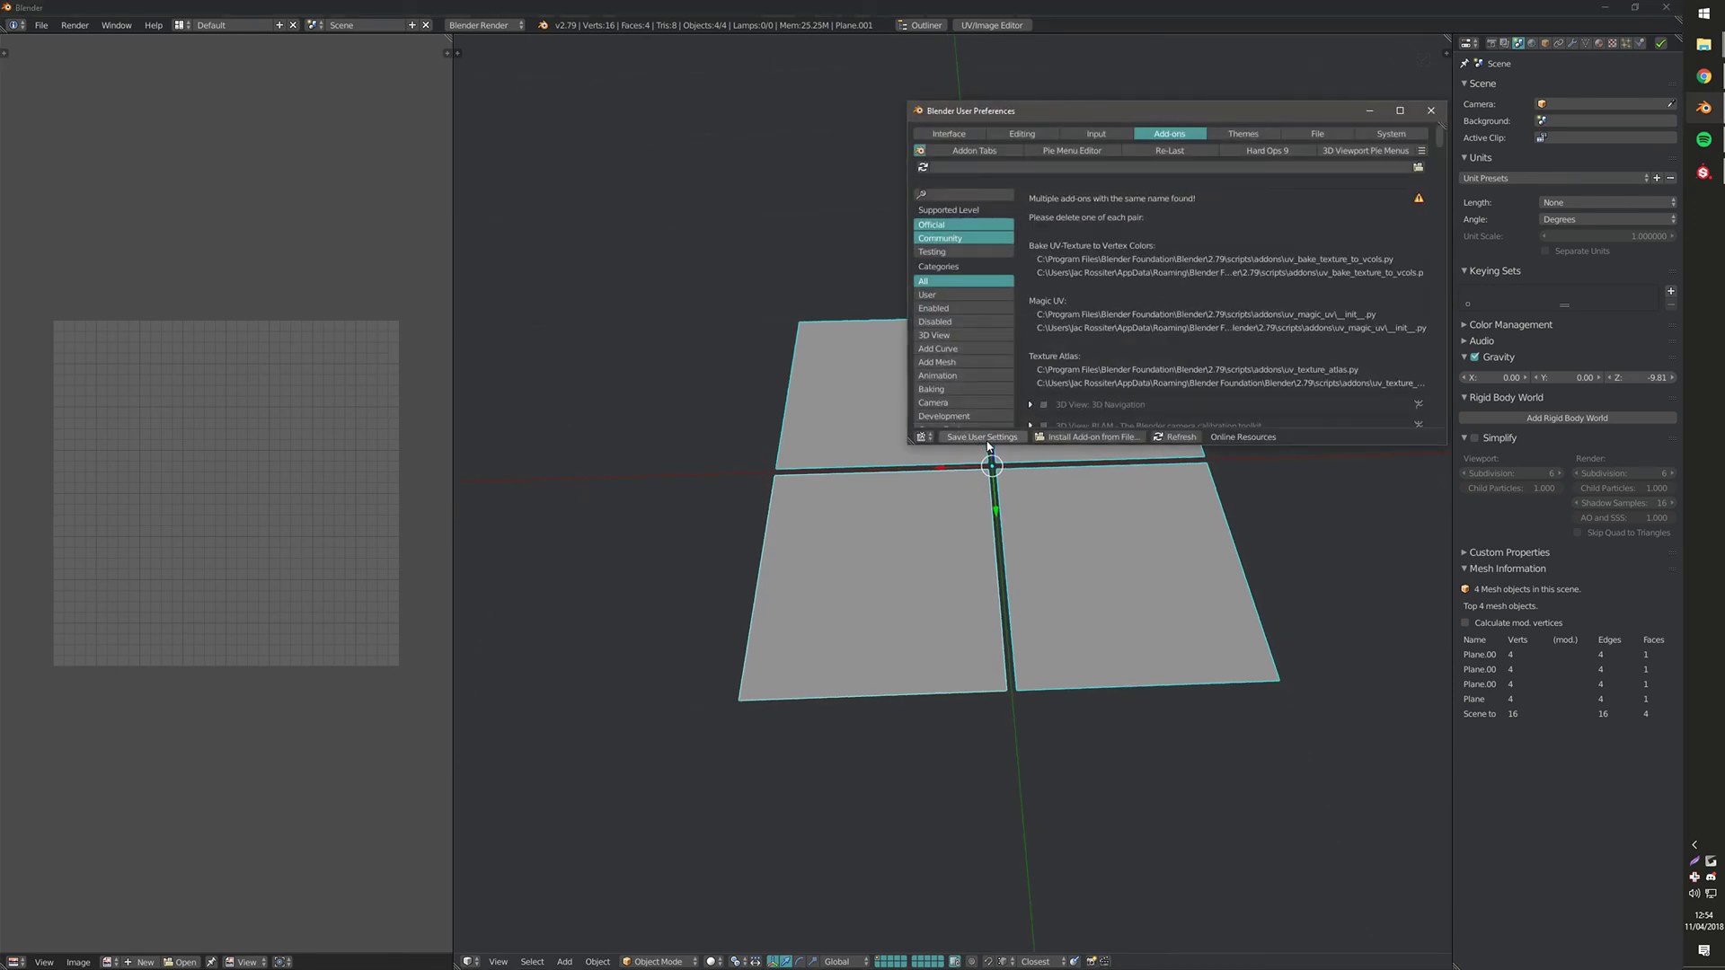